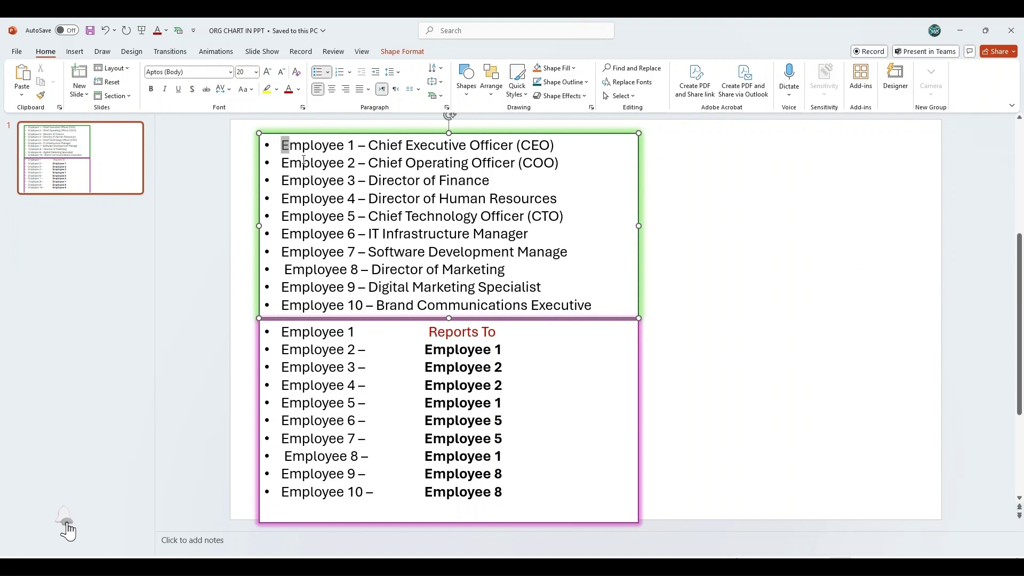
Review slide 1's ten employee titles and reporting lines, then mark the position after slide 1
{"action": "left_click_drag", "start_coordinate": [282, 145], "coordinate": [593, 306]}
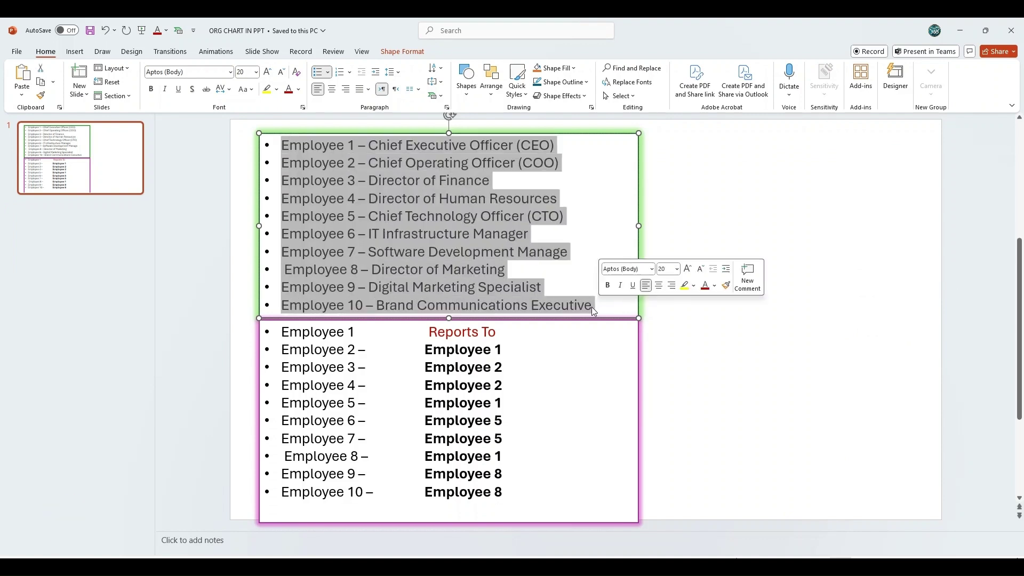
{"action": "left_click_drag", "start_coordinate": [281, 332], "coordinate": [538, 491]}
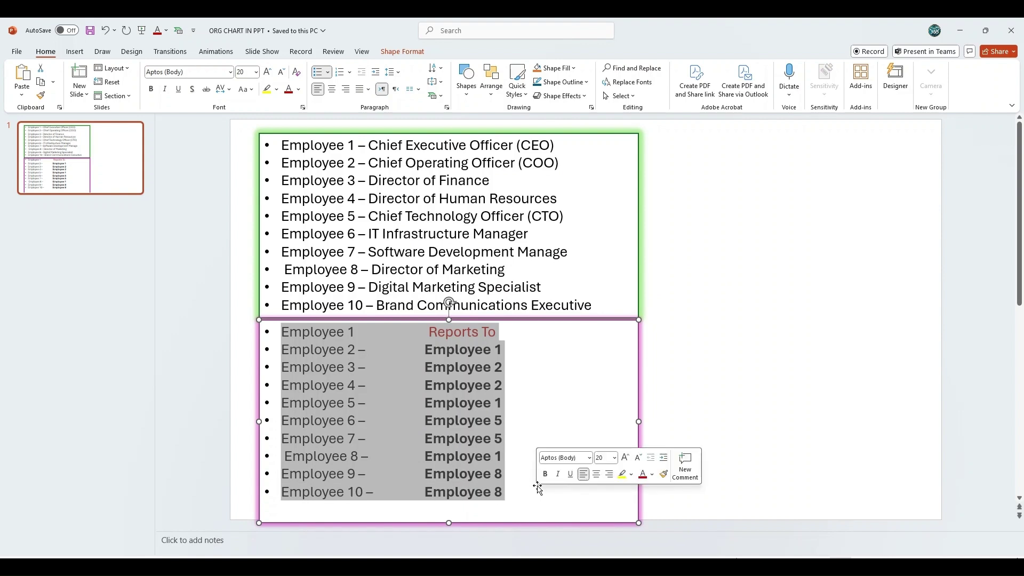
{"action": "left_click", "coordinate": [697, 382]}
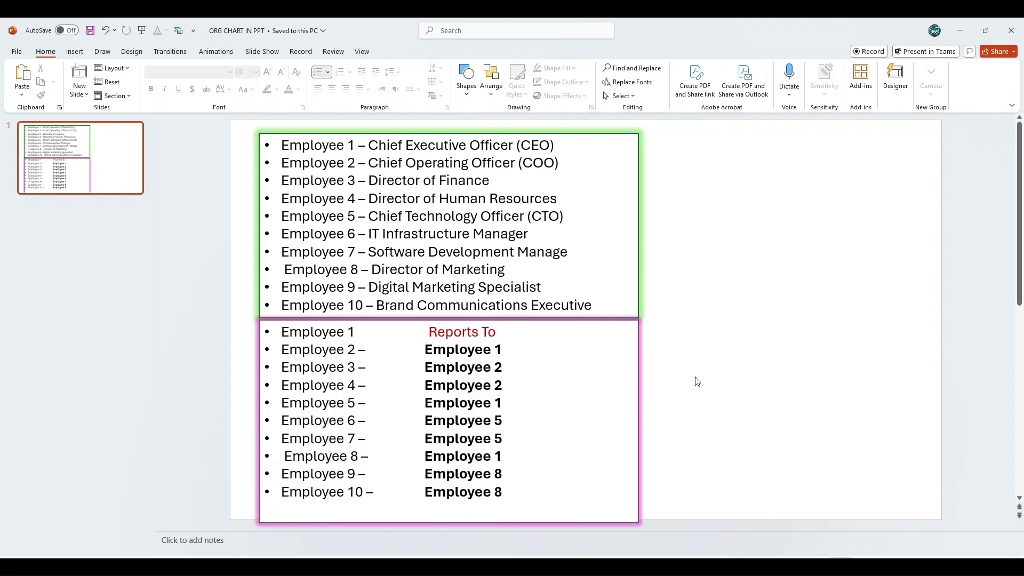
{"action": "left_click", "coordinate": [103, 258]}
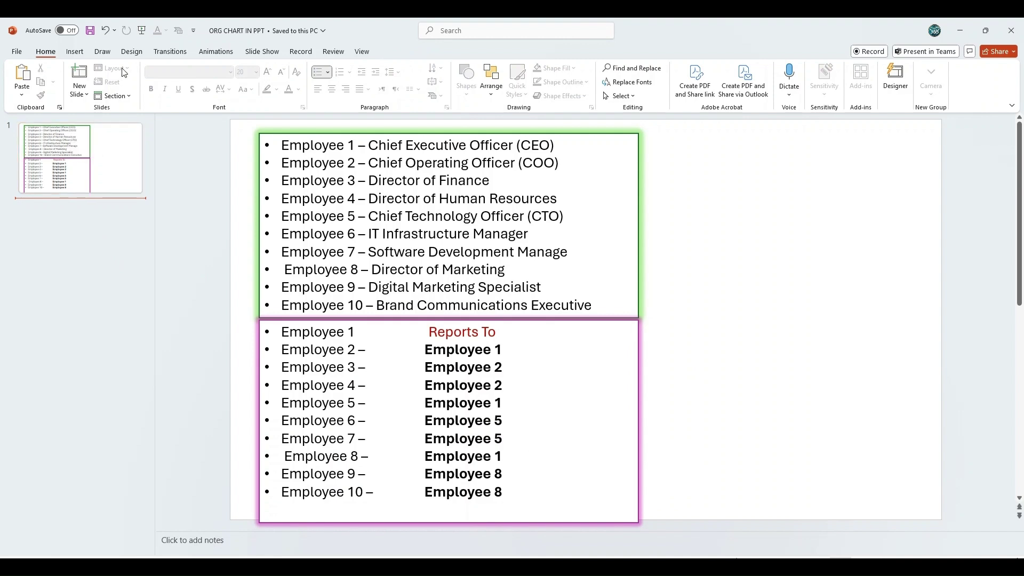
Add a Blank layout slide 2 and insert the Hierarchy SmartArt layout onto it
{"action": "left_click", "coordinate": [89, 94]}
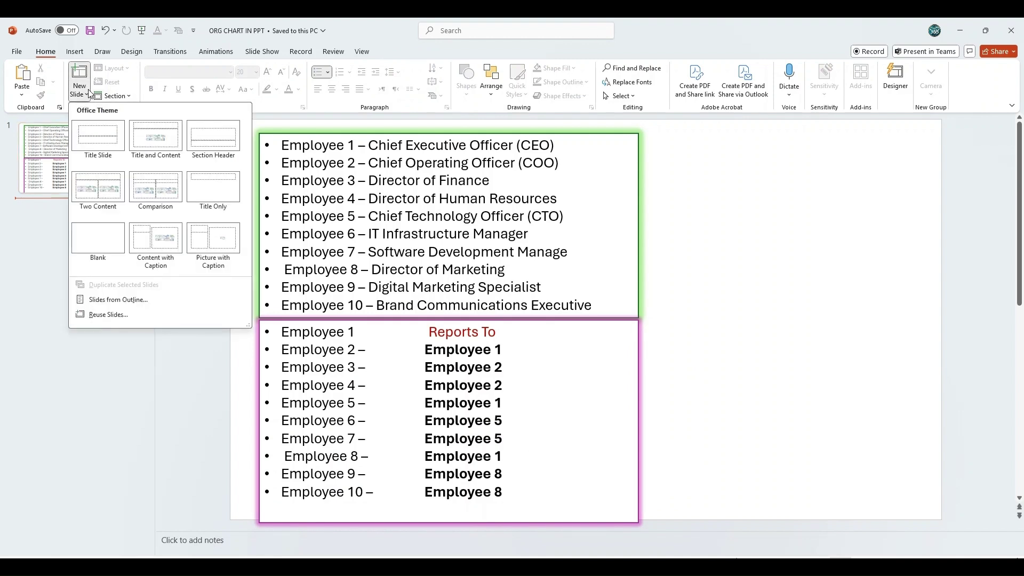
{"action": "left_click", "coordinate": [119, 235]}
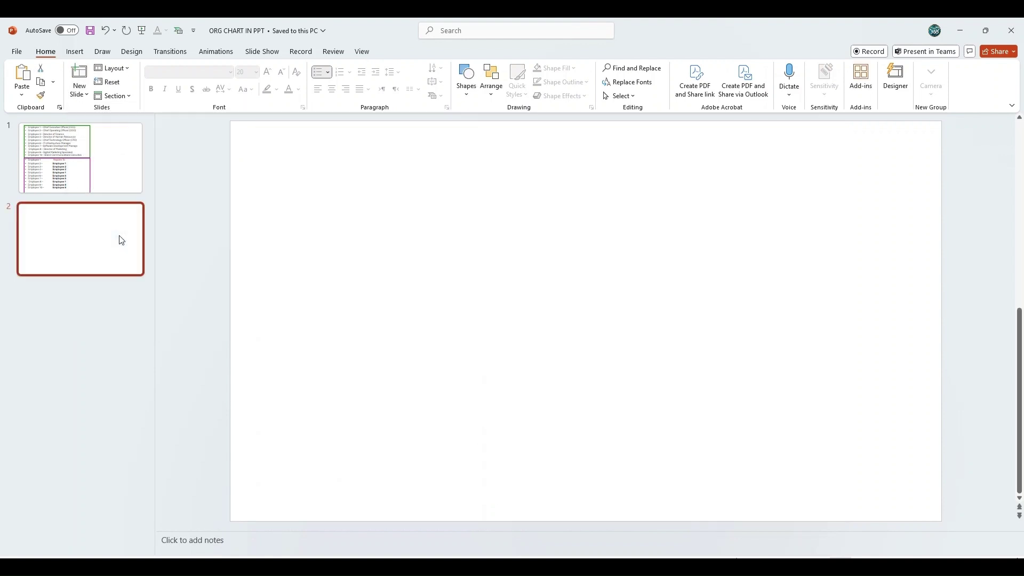
{"action": "left_click", "coordinate": [76, 51]}
{"action": "left_click", "coordinate": [293, 80]}
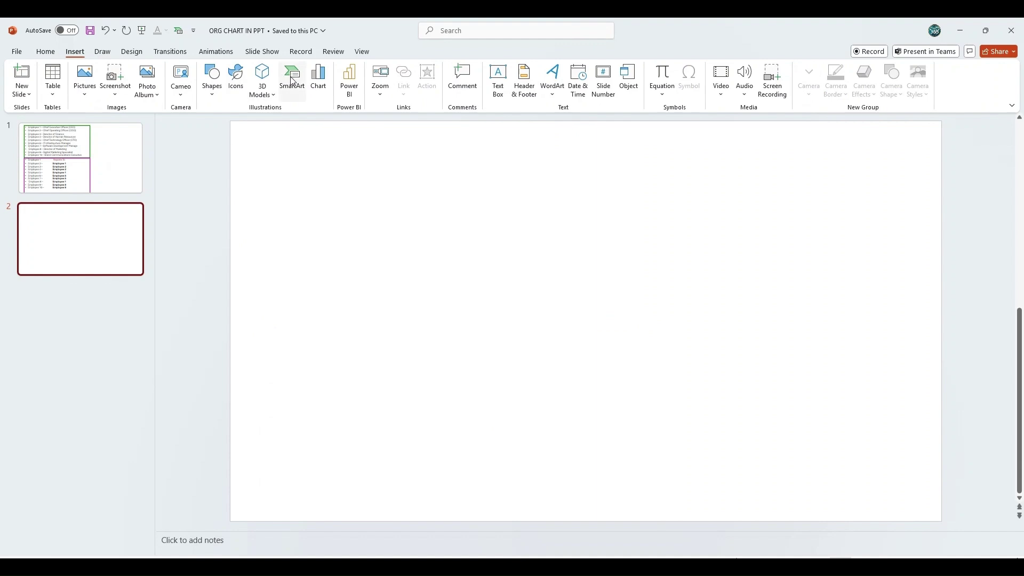
{"action": "left_click", "coordinate": [364, 270]}
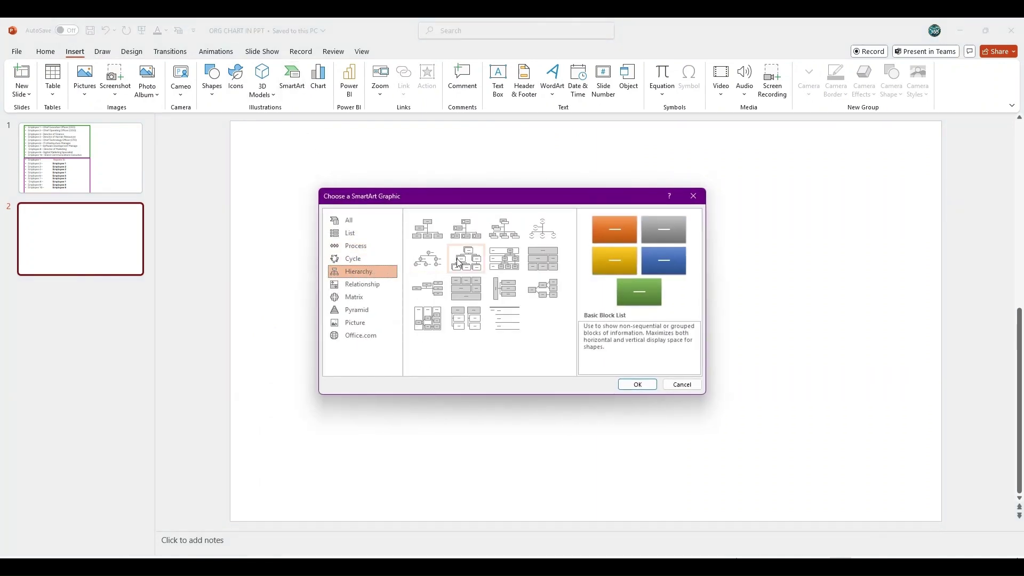
{"action": "left_click", "coordinate": [459, 262]}
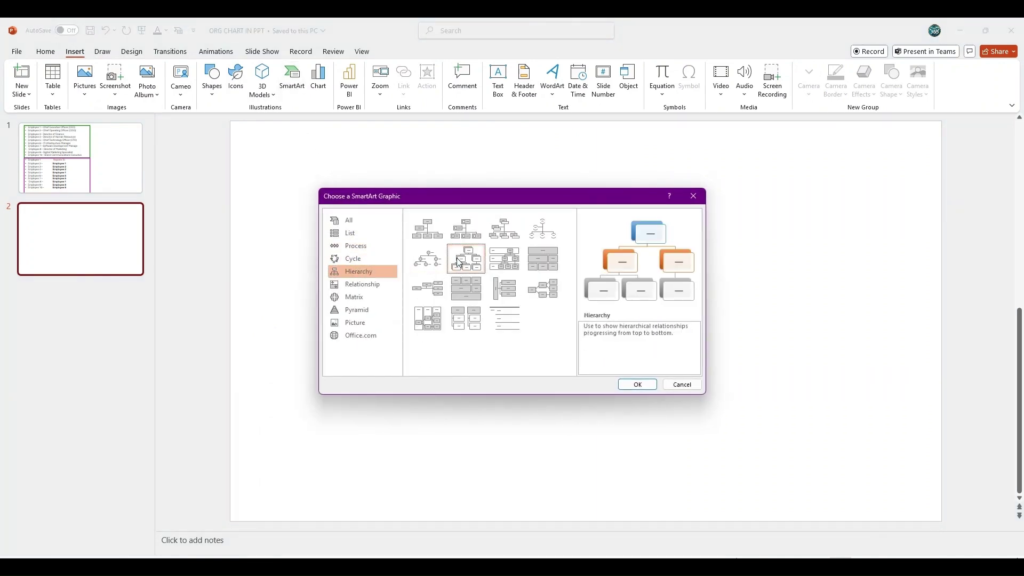
{"action": "left_click", "coordinate": [629, 385]}
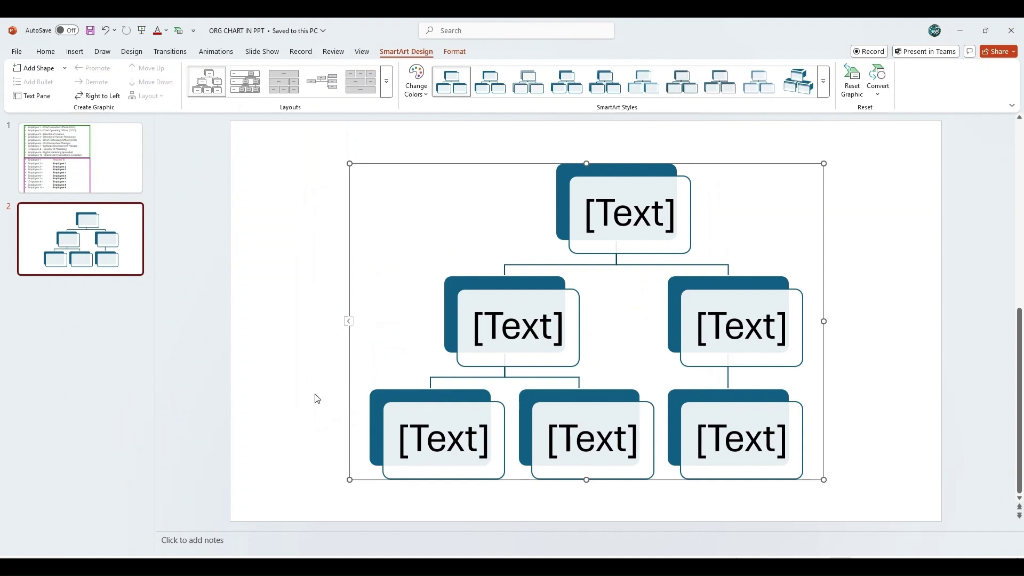
Copy slide 1's ten employee titles and paste them over all placeholder lines in the chart's Text Pane
{"action": "left_click", "coordinate": [101, 159]}
{"action": "left_click_drag", "start_coordinate": [281, 145], "coordinate": [596, 302]}
{"action": "key", "text": "ctrl+c"}
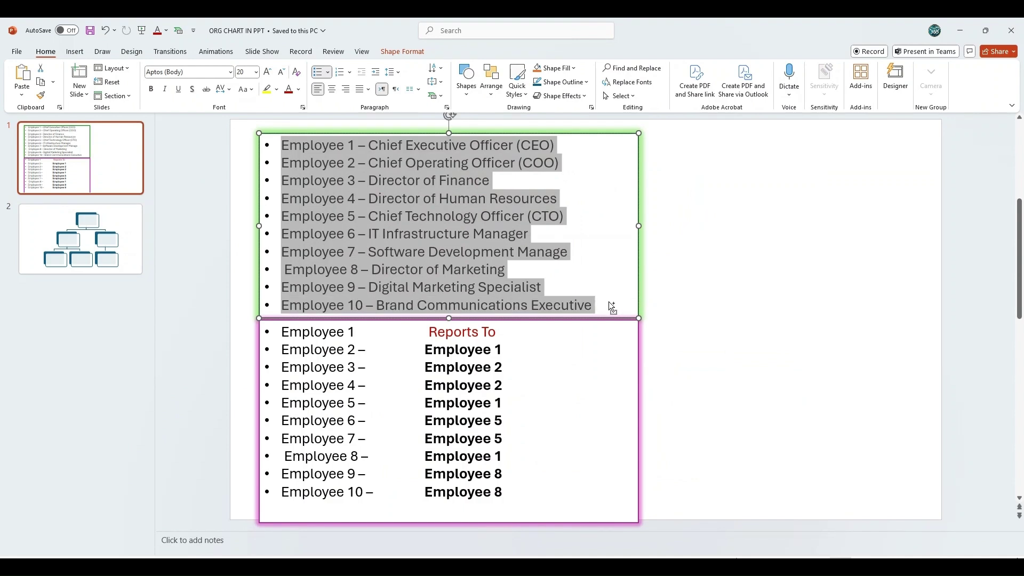
{"action": "left_click", "coordinate": [47, 221]}
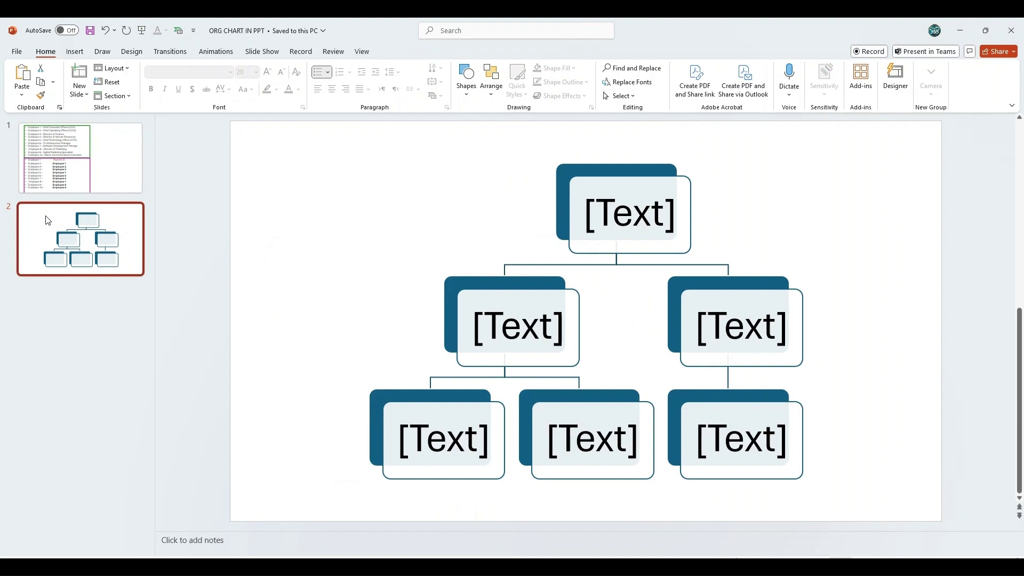
{"action": "left_click", "coordinate": [456, 277]}
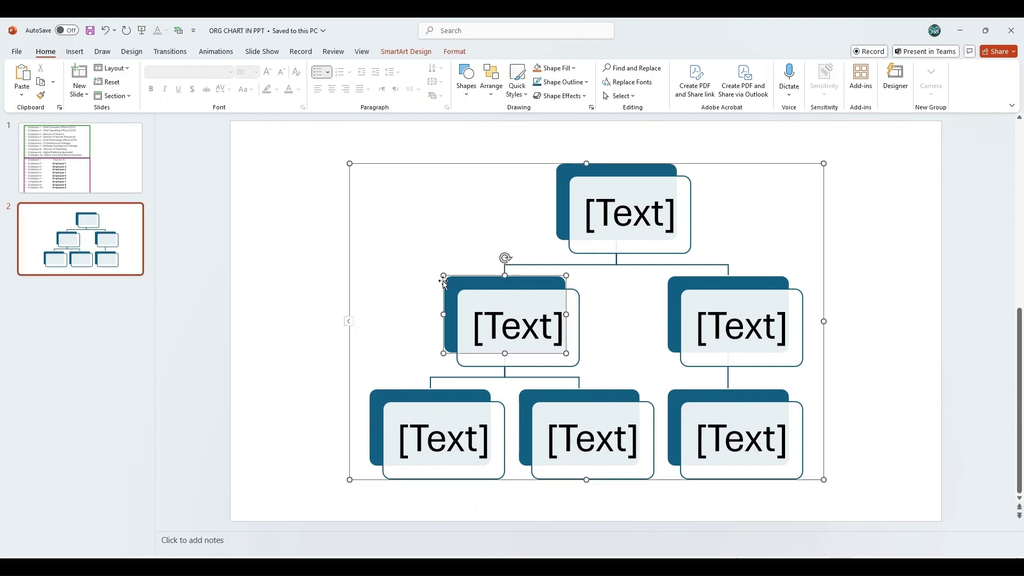
{"action": "left_click", "coordinate": [349, 324]}
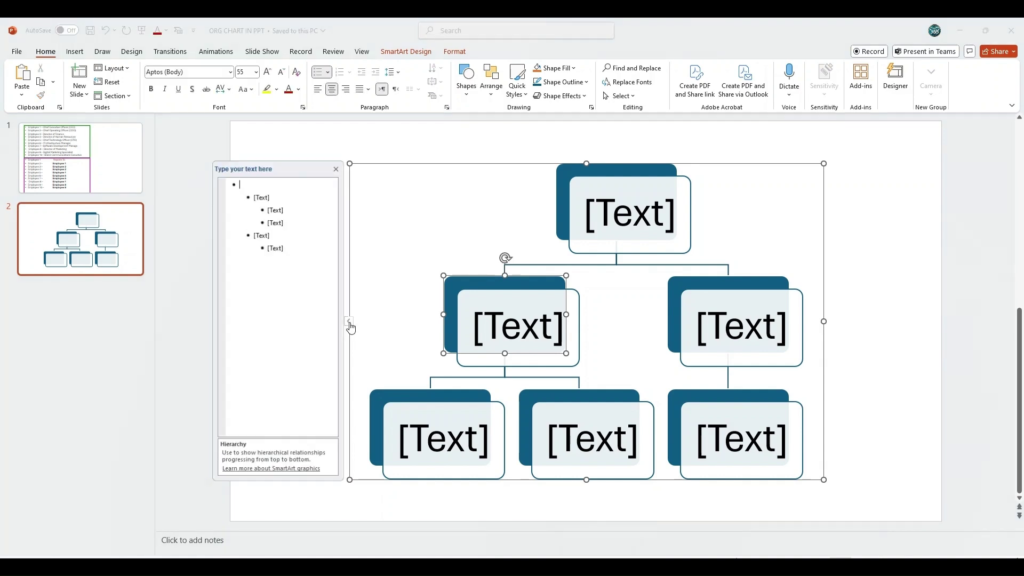
{"action": "left_click", "coordinate": [301, 270]}
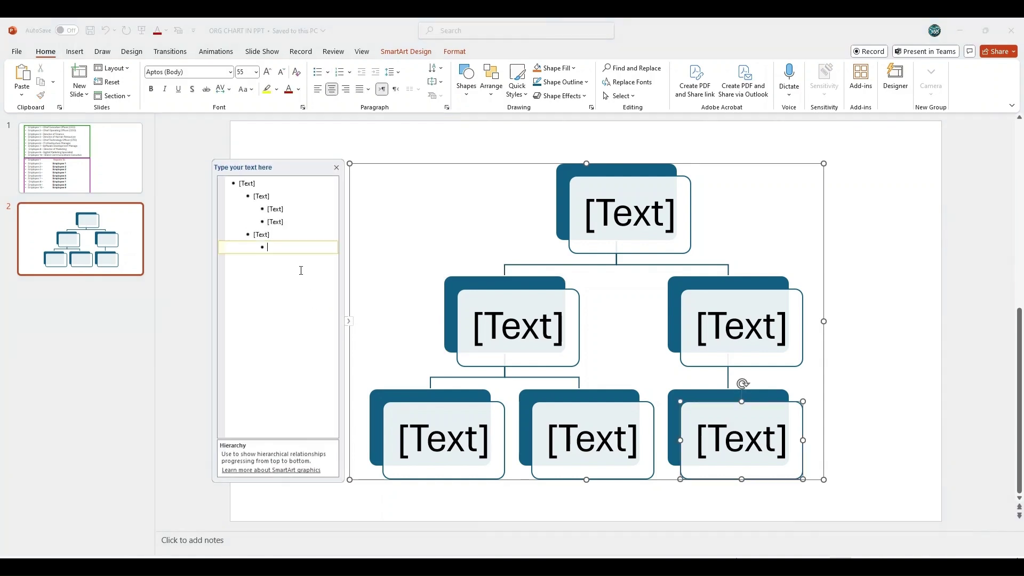
{"action": "key", "text": "ctrl+a"}
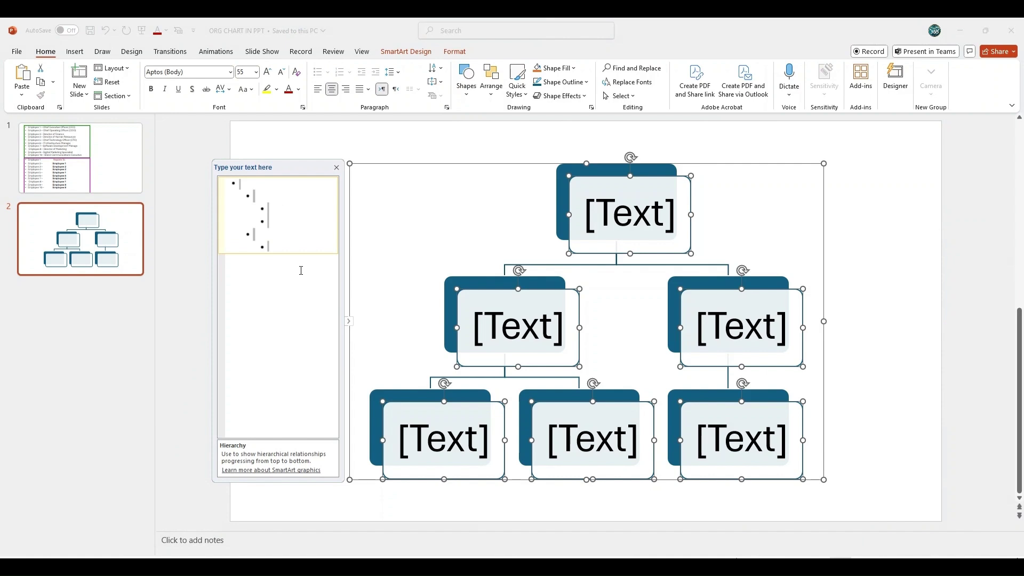
{"action": "key", "text": "ctrl+v"}
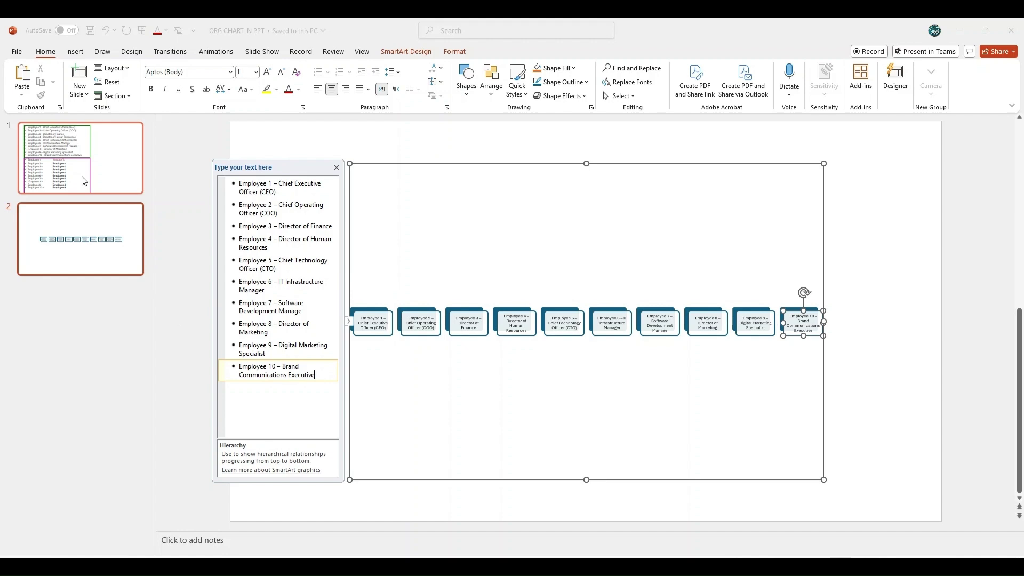
{"action": "left_click", "coordinate": [78, 146]}
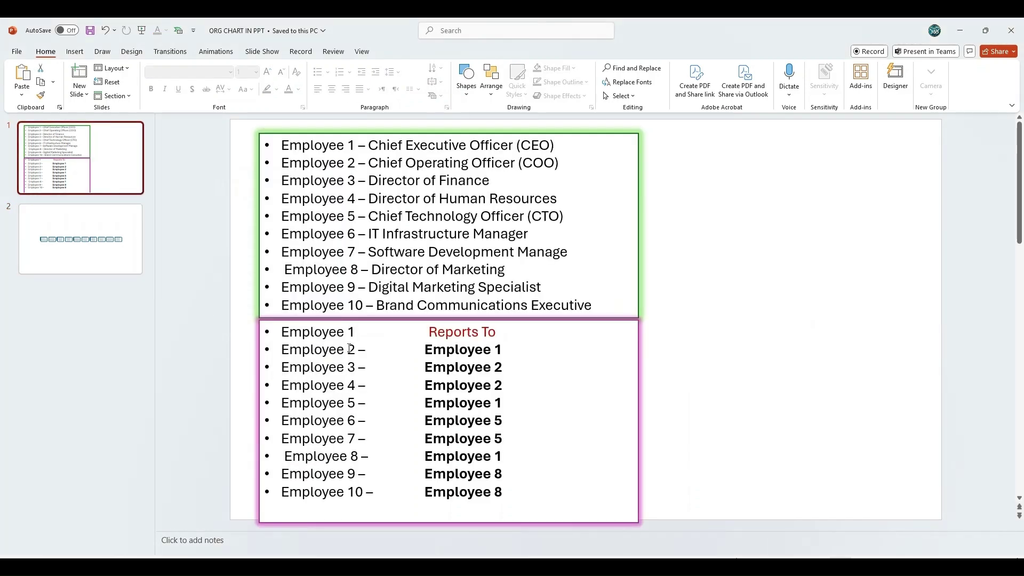
Check Employee 2's manager on slide 1 and demote the COO to report to the CEO
{"action": "left_click_drag", "start_coordinate": [281, 350], "coordinate": [357, 349]}
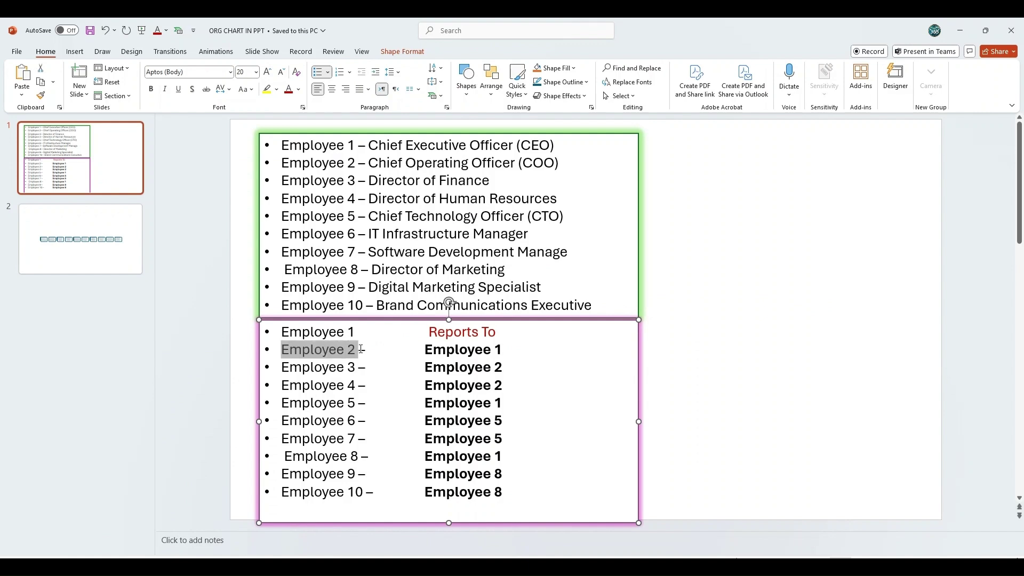
{"action": "left_click_drag", "start_coordinate": [422, 349], "coordinate": [504, 349]}
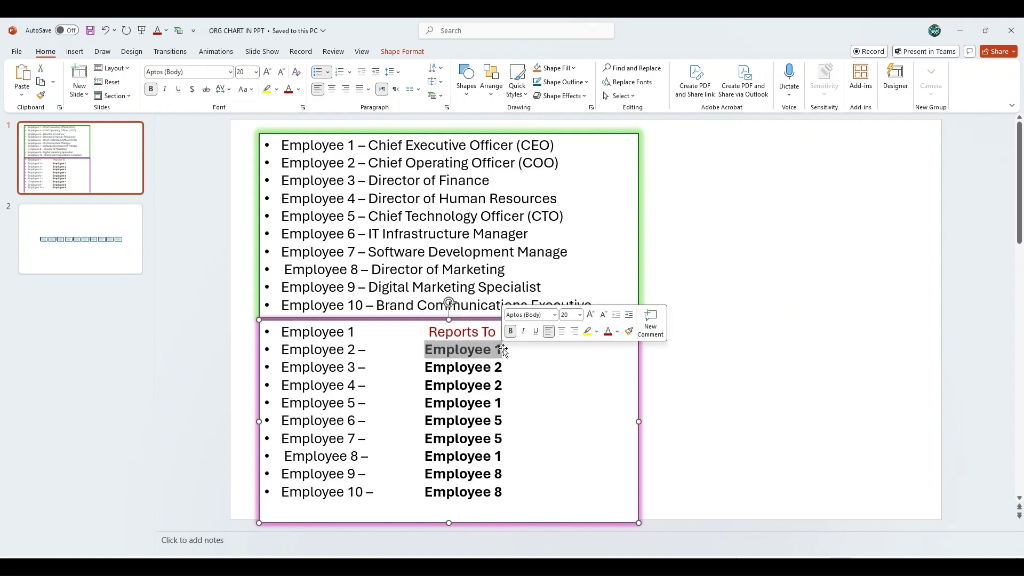
{"action": "left_click", "coordinate": [80, 239]}
{"action": "left_click", "coordinate": [361, 314]}
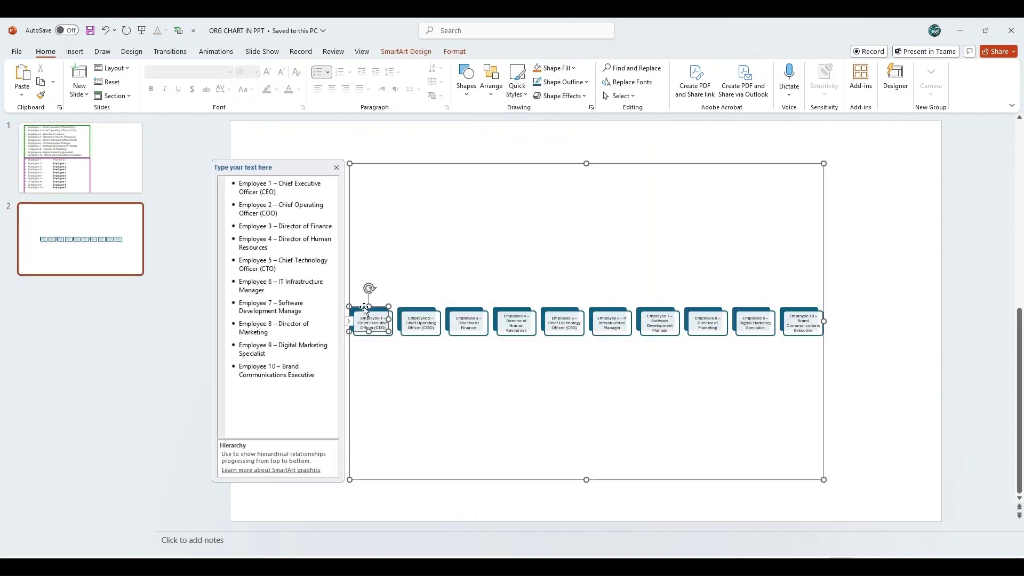
{"action": "left_click", "coordinate": [239, 208]}
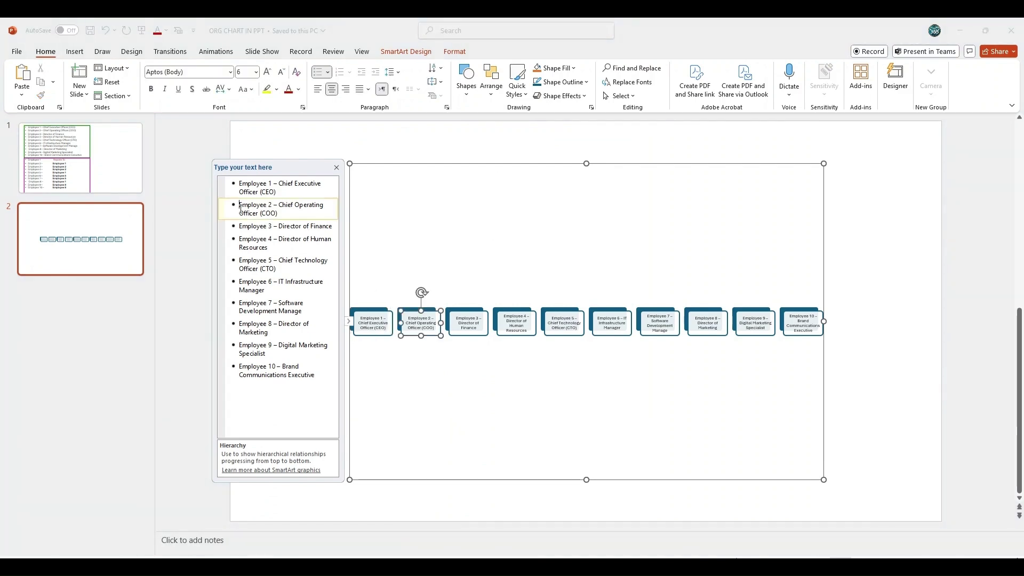
{"action": "key", "text": "Tab"}
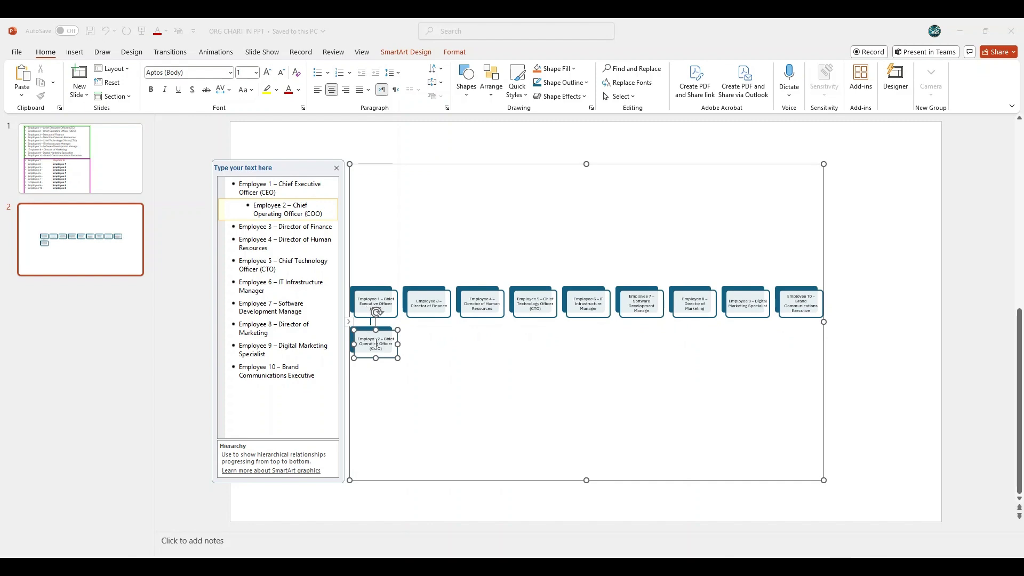
Demote Employees 3 and 4 two levels so both directors report to the COO
{"action": "left_click", "coordinate": [101, 172]}
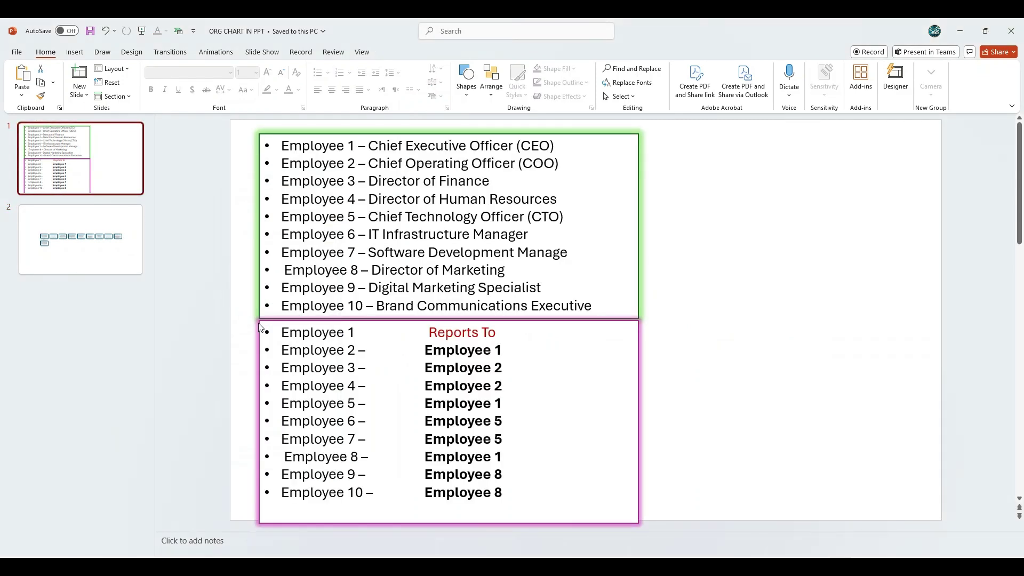
{"action": "left_click_drag", "start_coordinate": [281, 368], "coordinate": [506, 386]}
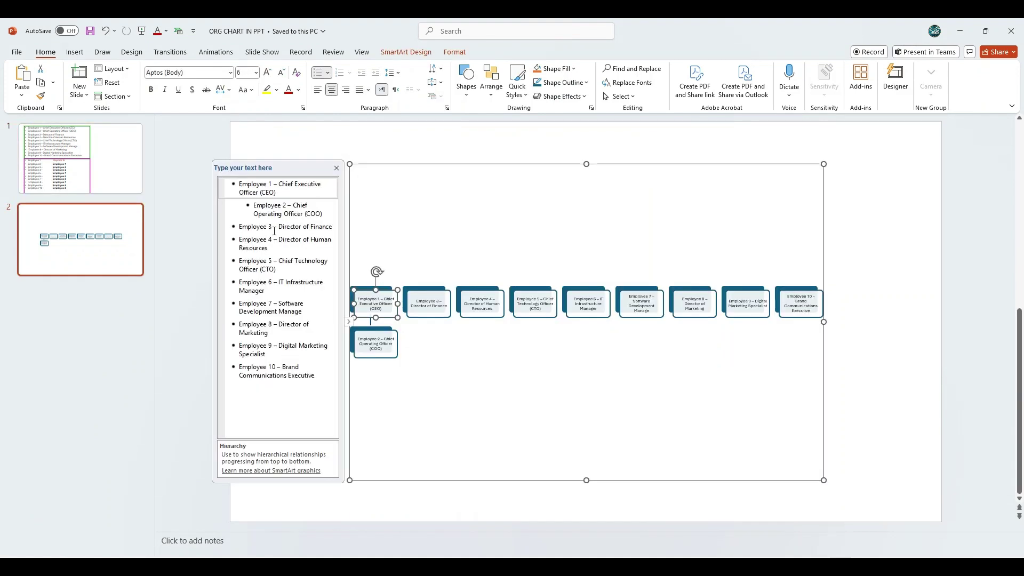
{"action": "left_click", "coordinate": [240, 227]}
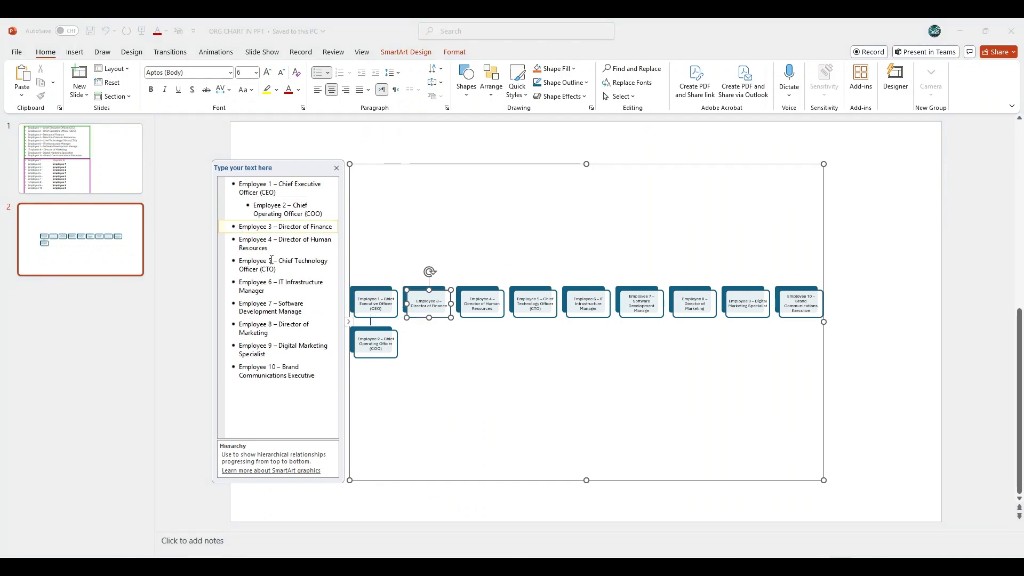
{"action": "key", "text": "Tab"}
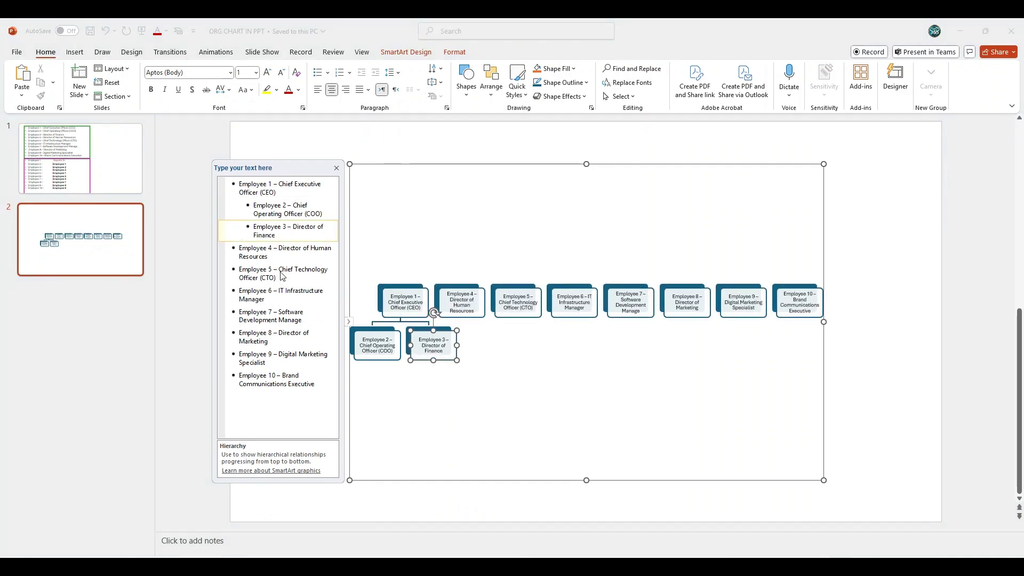
{"action": "key", "text": "Tab"}
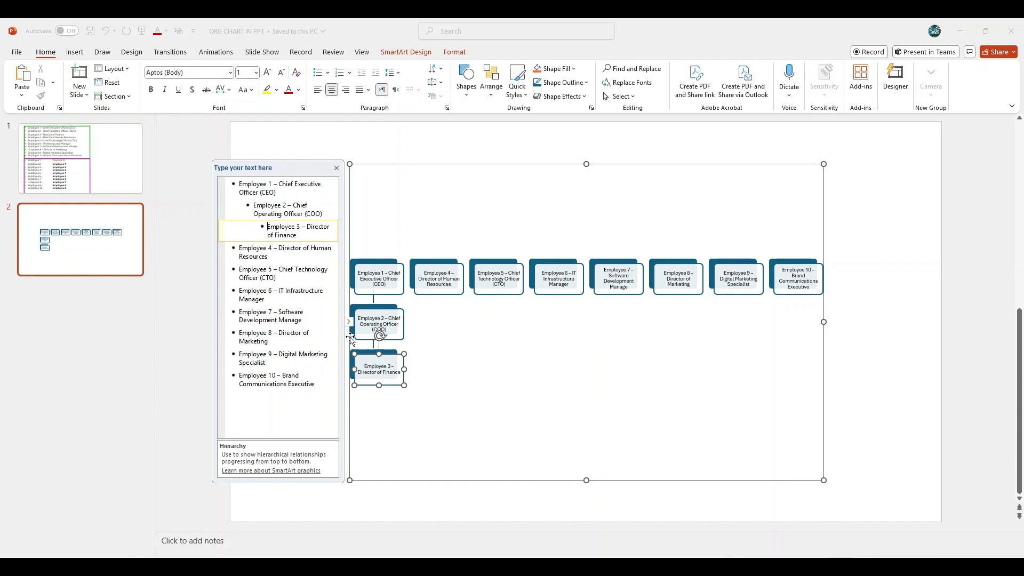
{"action": "left_click", "coordinate": [239, 250]}
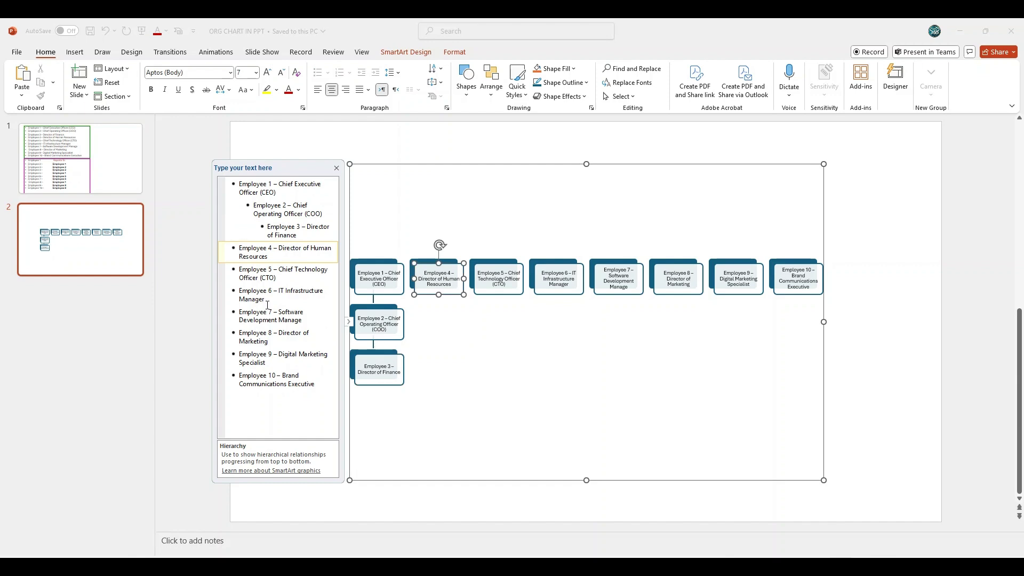
{"action": "key", "text": "Tab"}
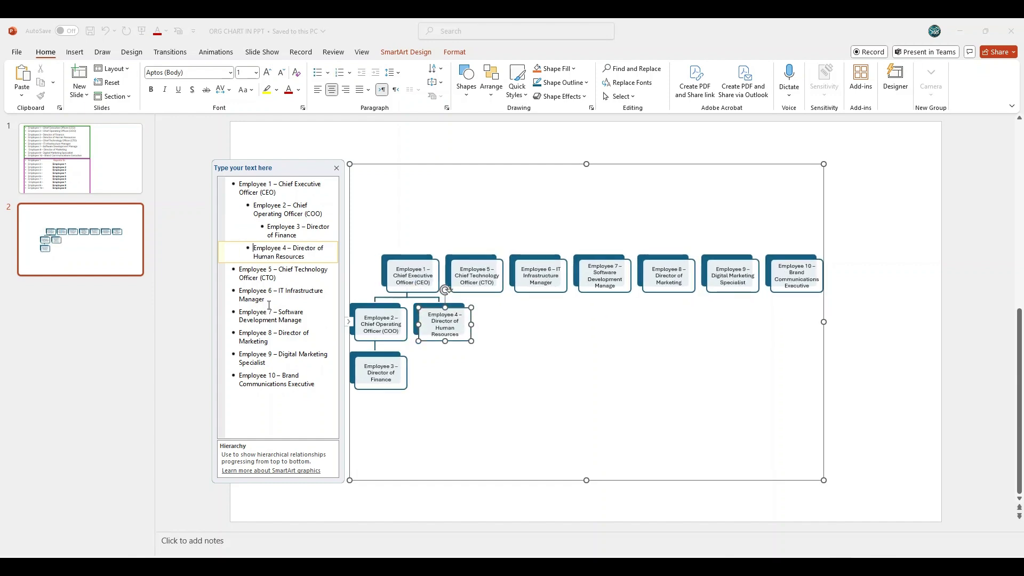
{"action": "key", "text": "Tab"}
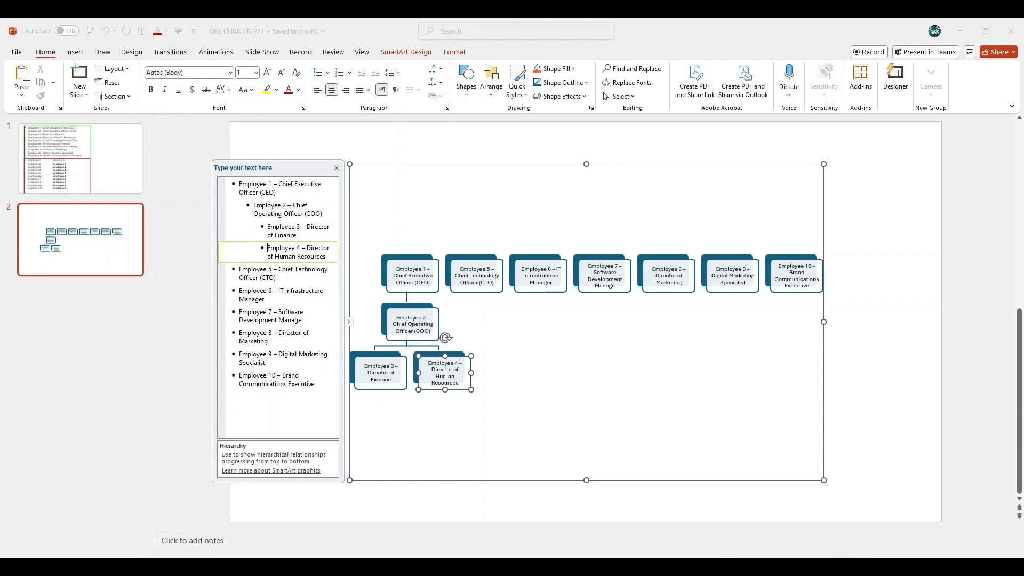
Make the CTO report to the CEO, with Employees 6 and 7 placed under the CTO
{"action": "left_click", "coordinate": [82, 179]}
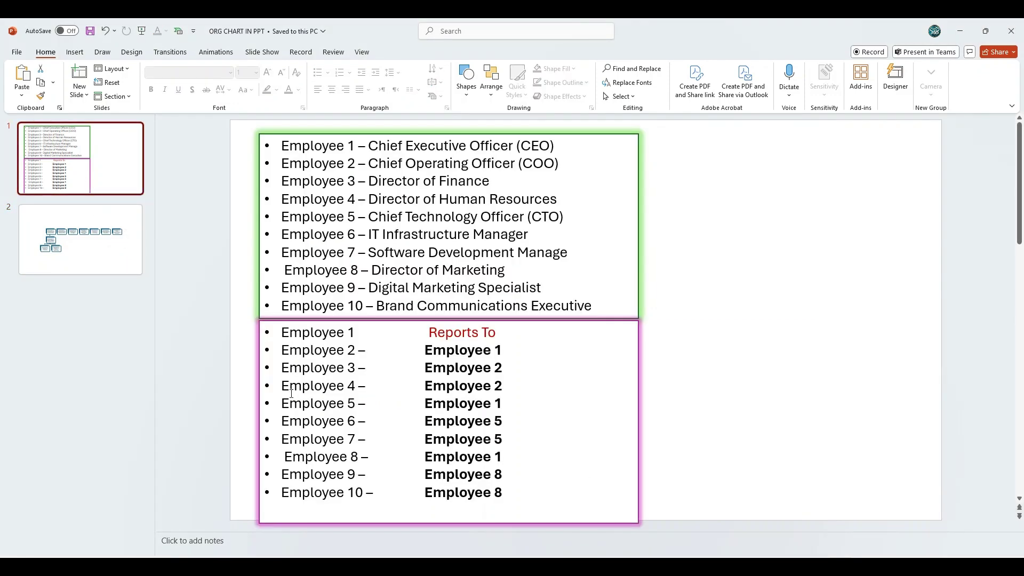
{"action": "left_click_drag", "start_coordinate": [282, 403], "coordinate": [503, 404]}
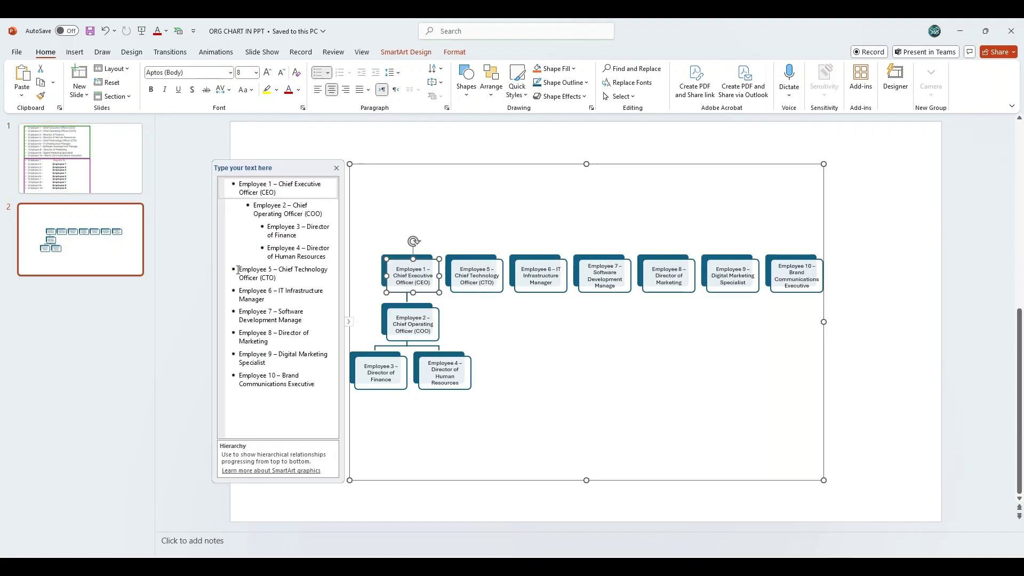
{"action": "key", "text": "Tab"}
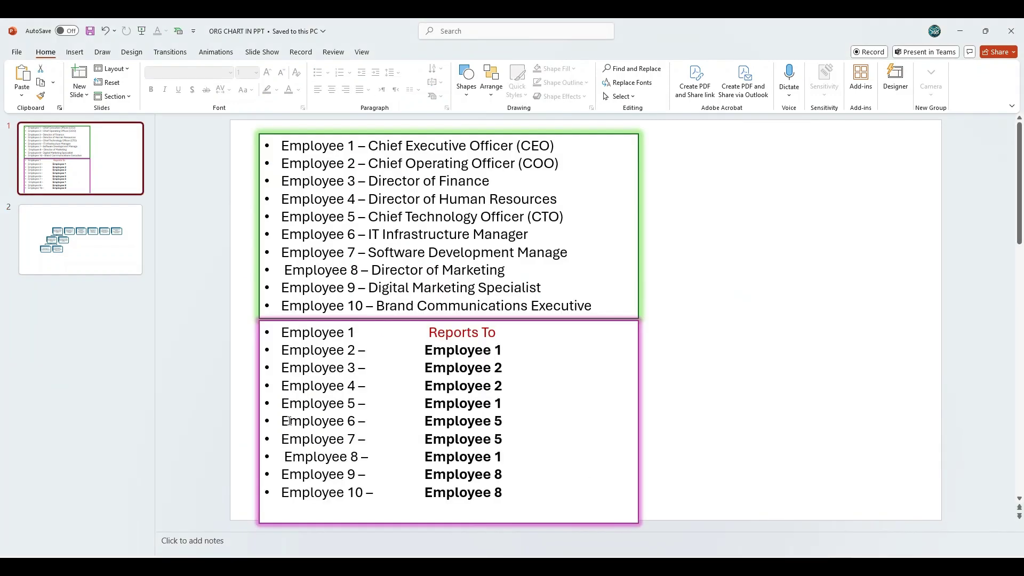
{"action": "left_click_drag", "start_coordinate": [281, 421], "coordinate": [504, 436]}
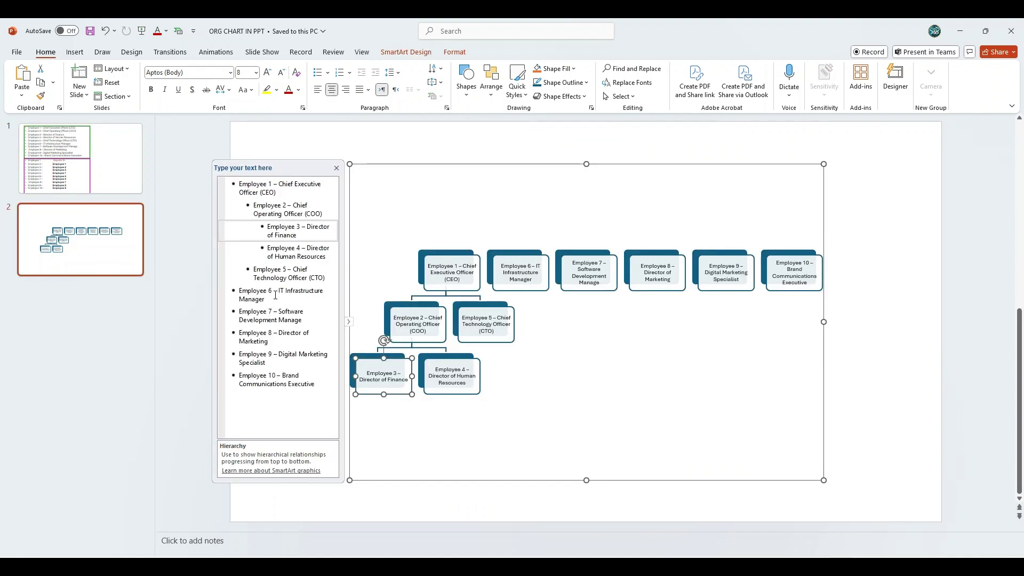
{"action": "left_click", "coordinate": [241, 290]}
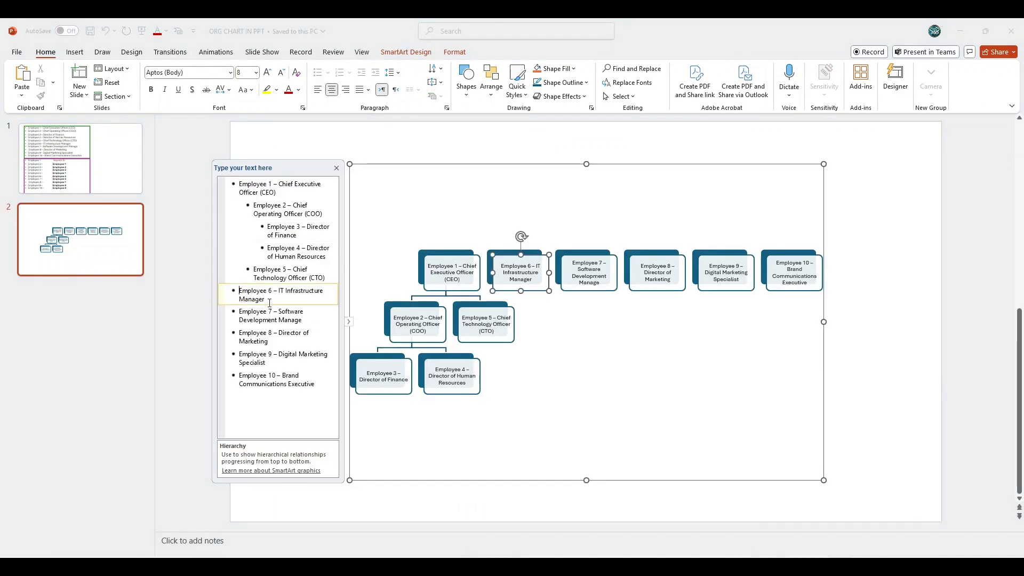
{"action": "key", "text": "Tab"}
{"action": "key", "text": "Tab"}
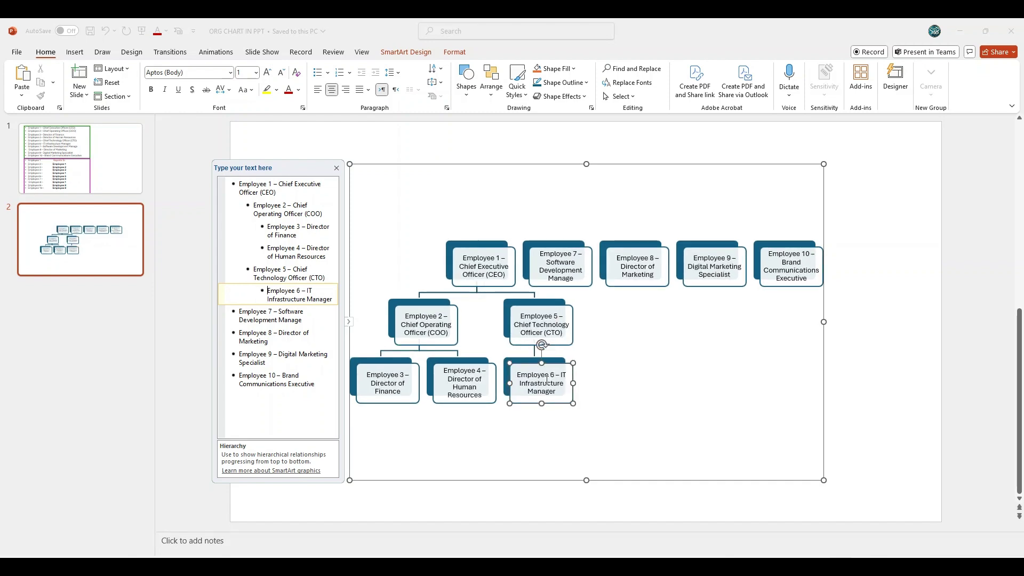
{"action": "left_click", "coordinate": [241, 312]}
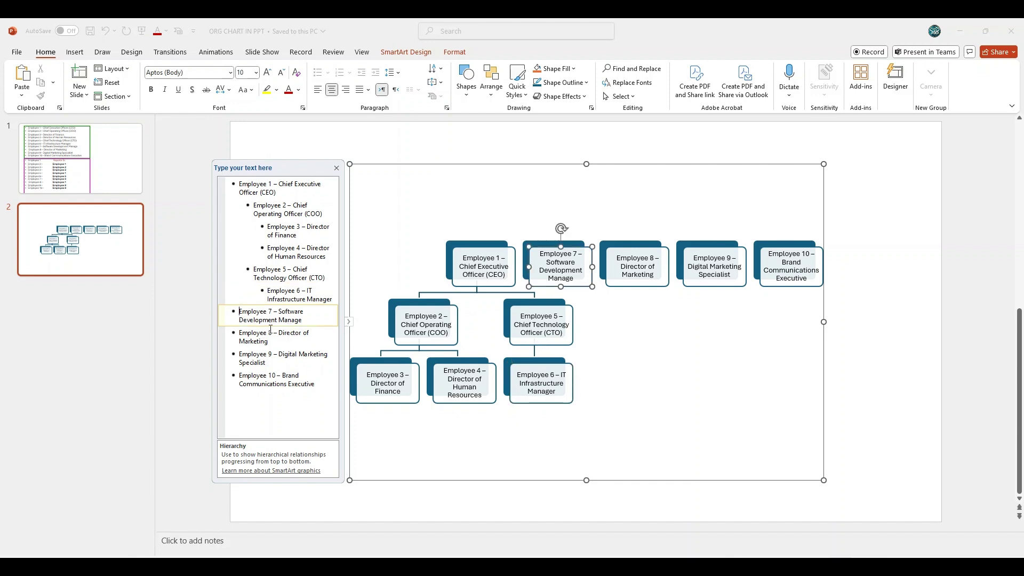
{"action": "key", "text": "Tab"}
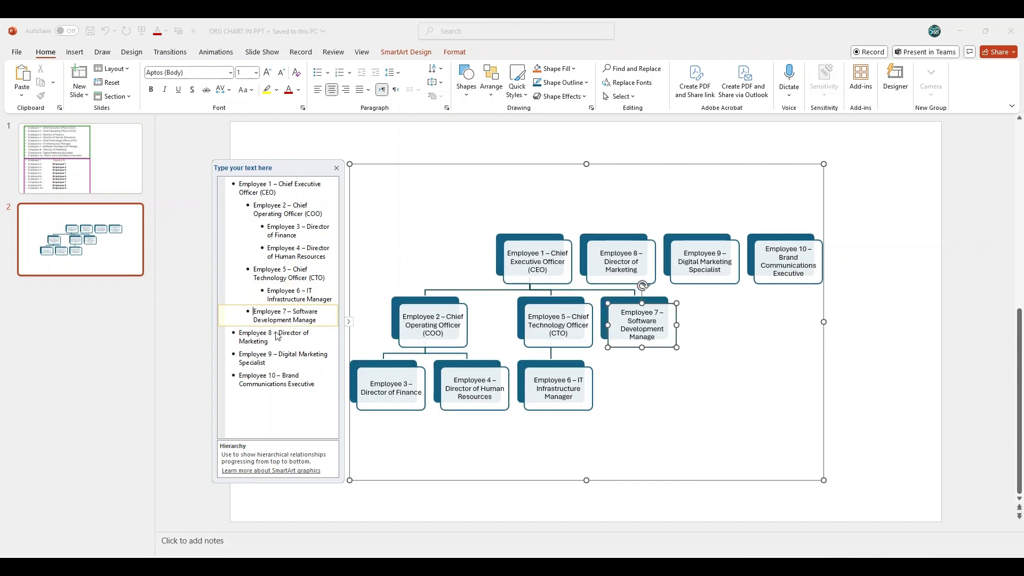
{"action": "key", "text": "Tab"}
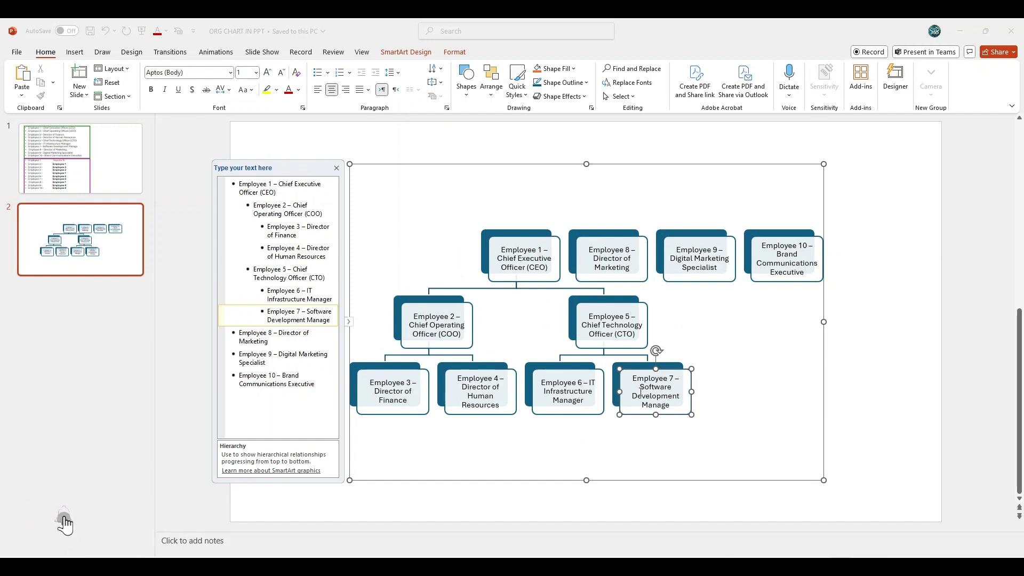
Make the Director of Marketing report to the CEO, with Employees 9 and 10 beneath it
{"action": "left_click", "coordinate": [96, 184]}
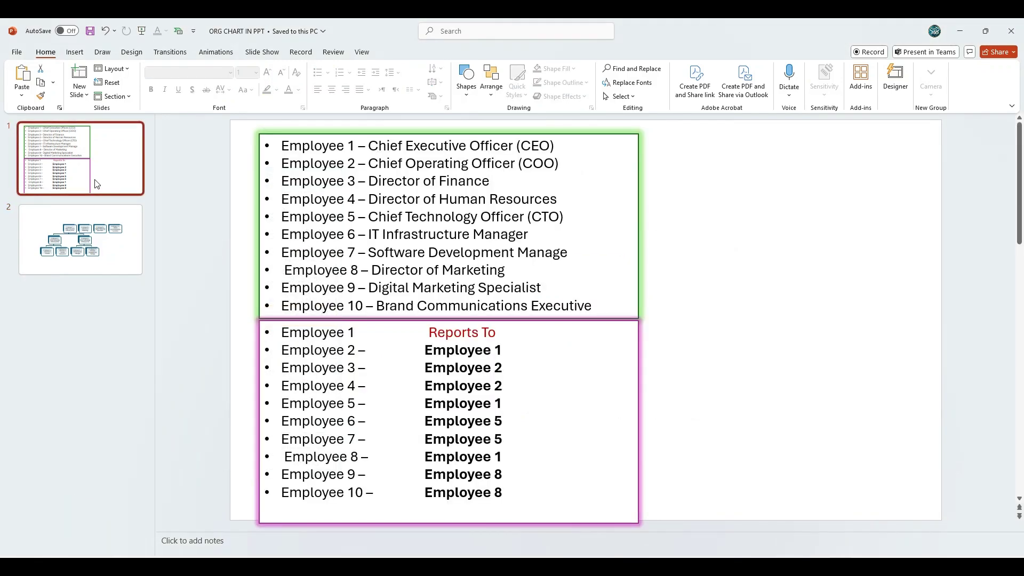
{"action": "left_click_drag", "start_coordinate": [283, 456], "coordinate": [501, 457]}
{"action": "left_click", "coordinate": [80, 240]}
{"action": "left_click", "coordinate": [240, 333]}
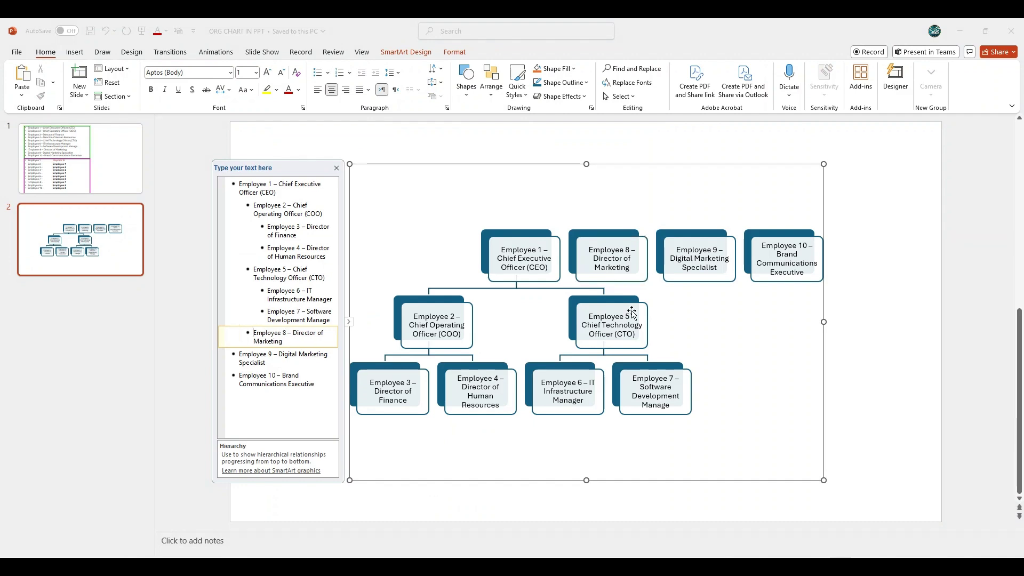
{"action": "key", "text": "Tab"}
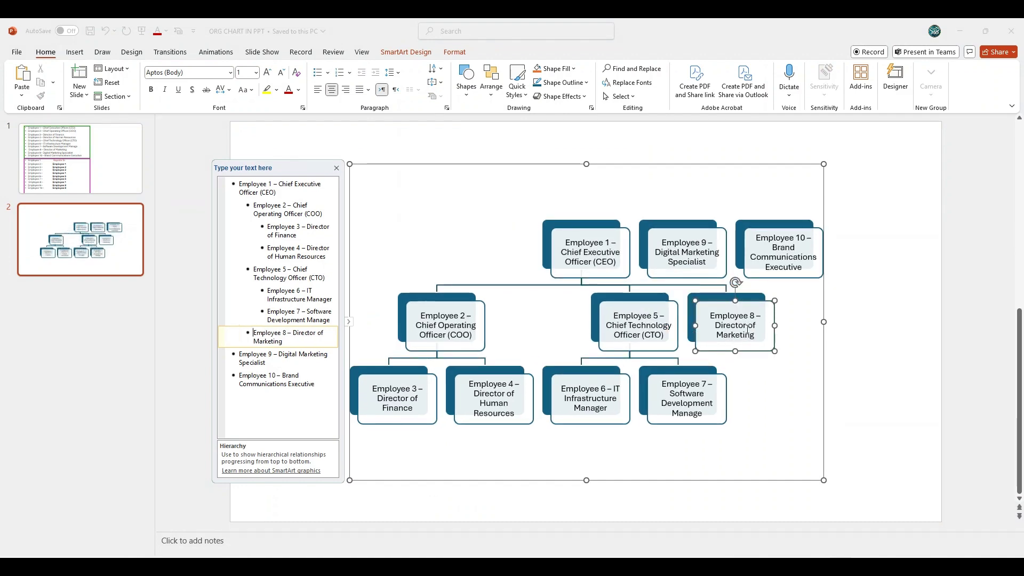
{"action": "left_click", "coordinate": [80, 160]}
{"action": "left_click_drag", "start_coordinate": [281, 474], "coordinate": [506, 486]}
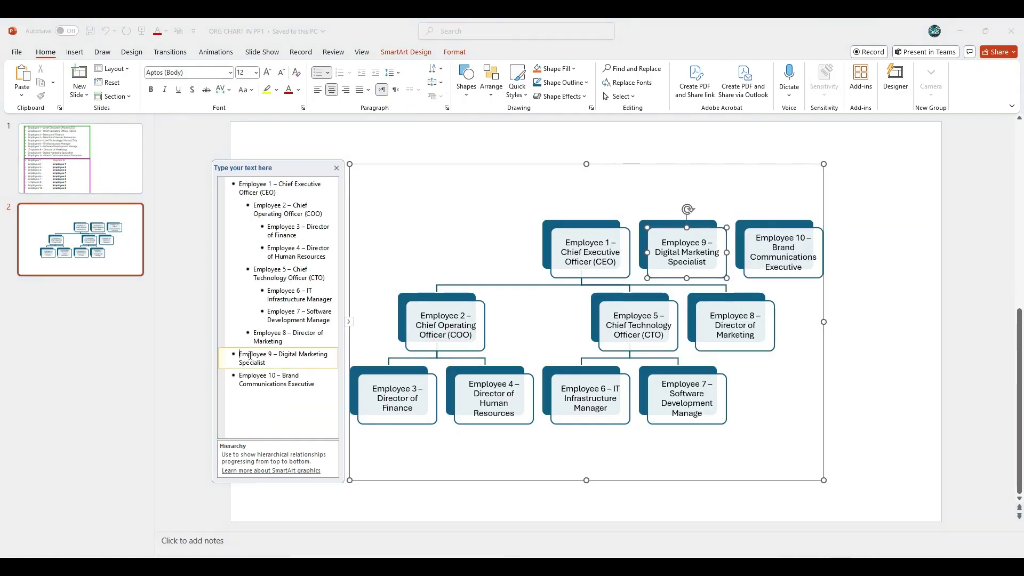
{"action": "key", "text": "Tab"}
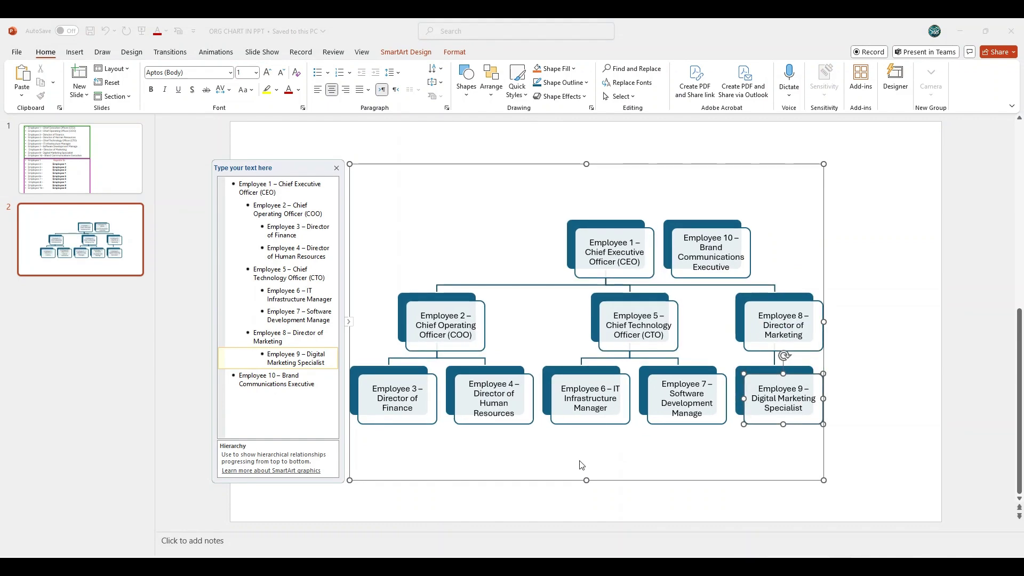
{"action": "left_click", "coordinate": [238, 378]}
{"action": "key", "text": "Tab"}
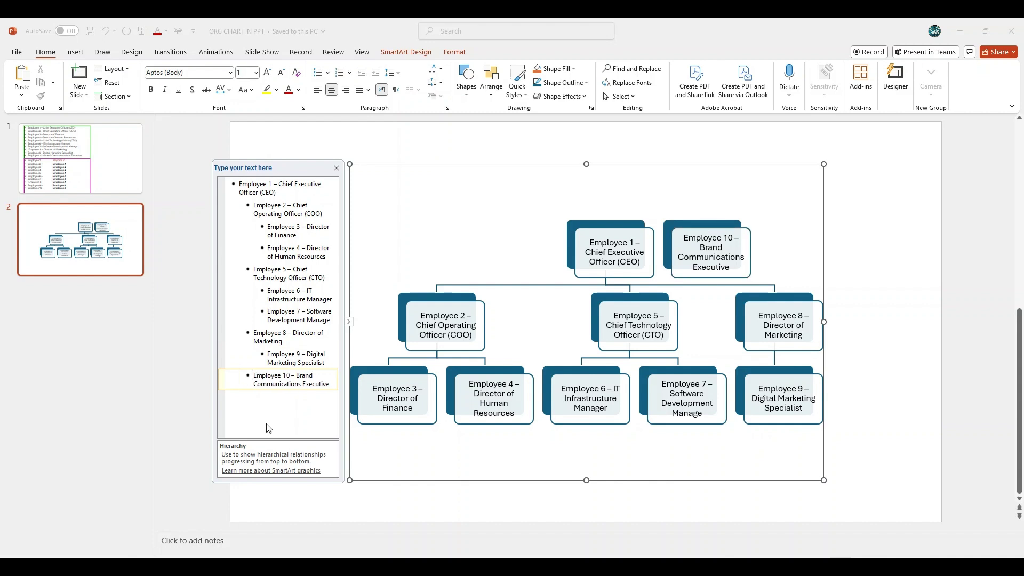
{"action": "key", "text": "Tab"}
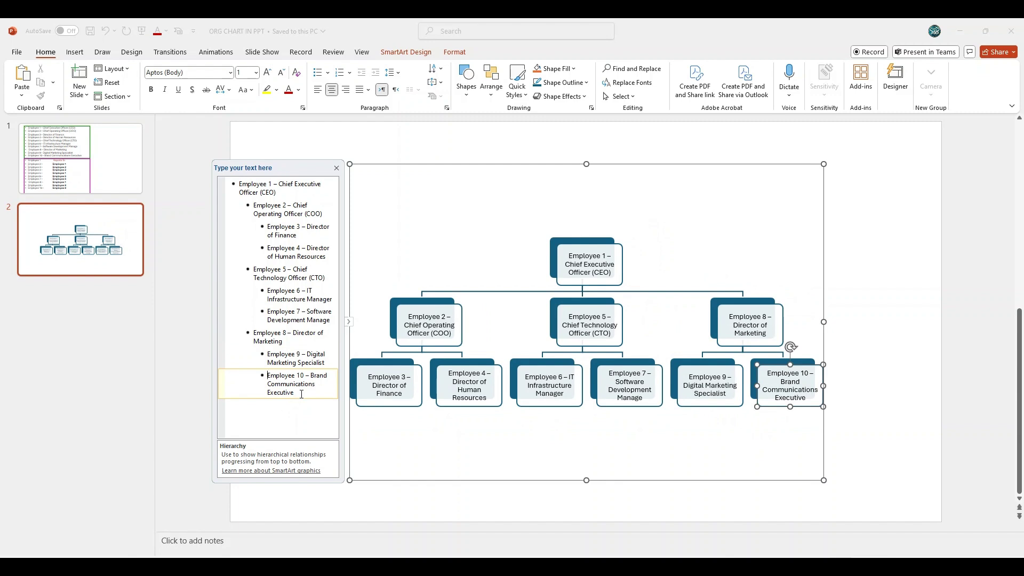
Add an 'Employee 11' entry after Employee 10 and promote it to report to the CEO
{"action": "left_click", "coordinate": [301, 394]}
{"action": "key", "text": "Return"}
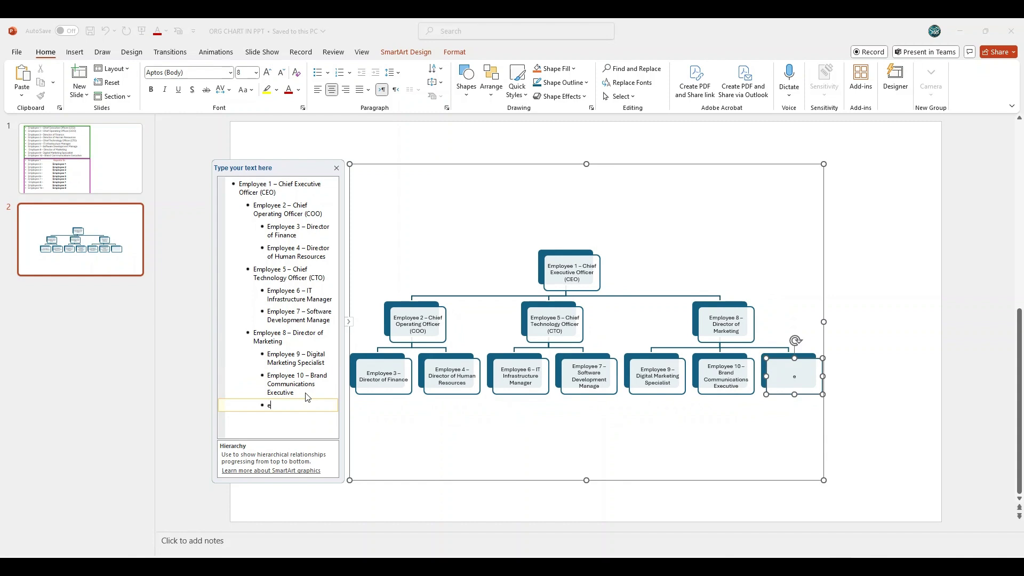
{"action": "type", "text": "MPLOYEE 11"}
{"action": "left_click", "coordinate": [569, 435]}
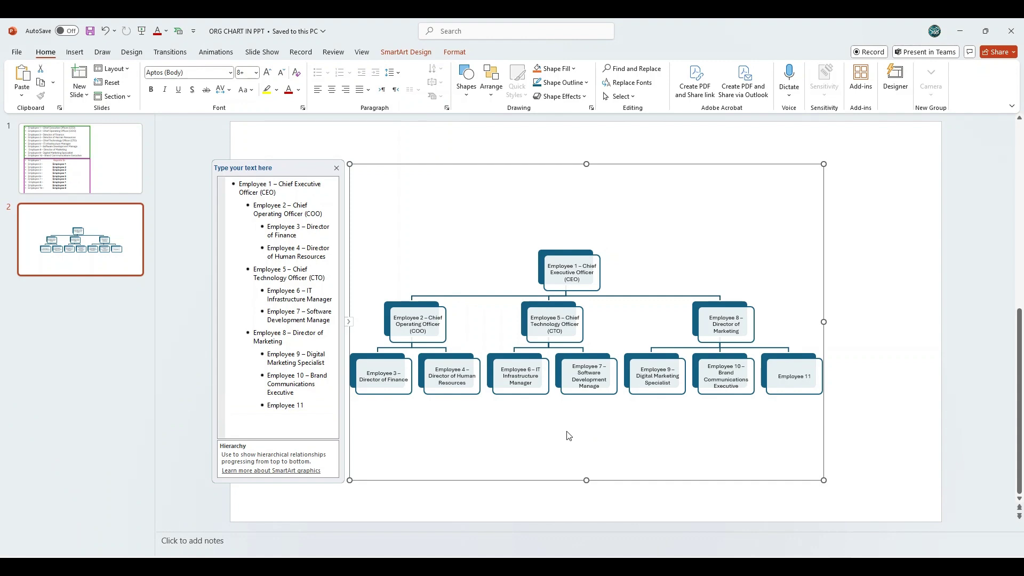
{"action": "left_click", "coordinate": [268, 405]}
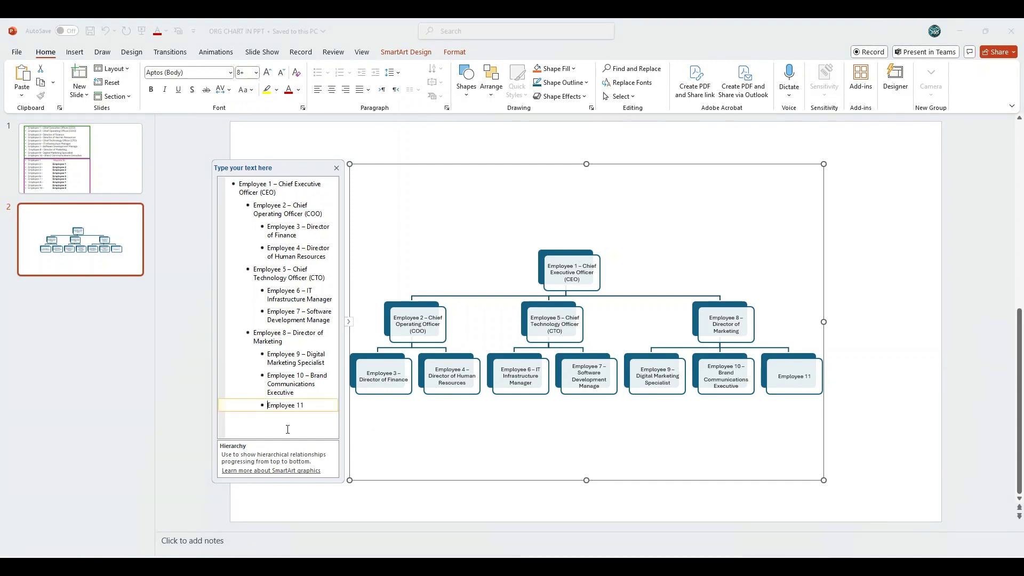
{"action": "key", "text": "shift+Tab"}
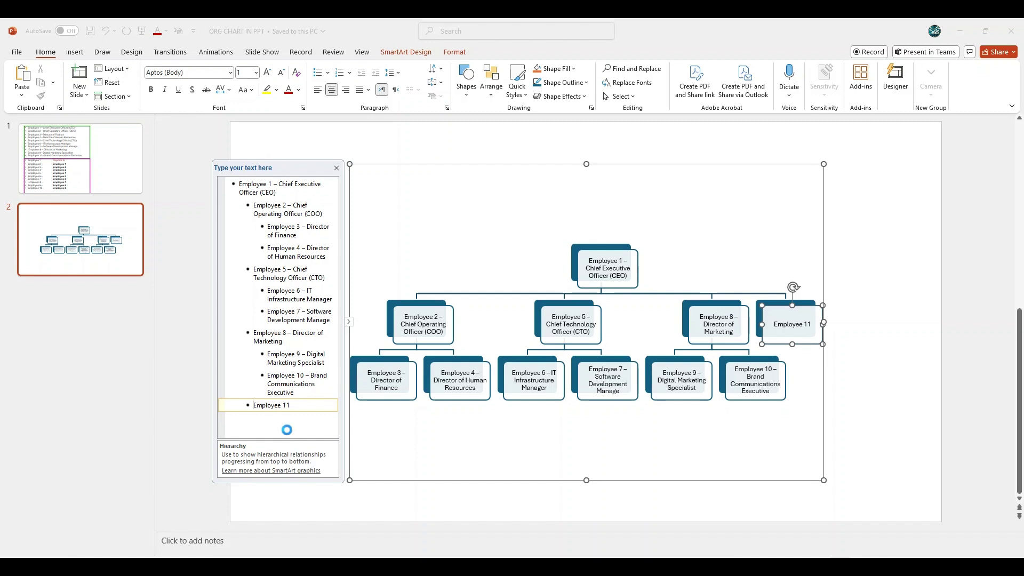
Cut the Employee 11 entry and paste it after Employee 4 so it reports to the COO
{"action": "triple_click", "coordinate": [271, 404]}
{"action": "key", "text": "Tab"}
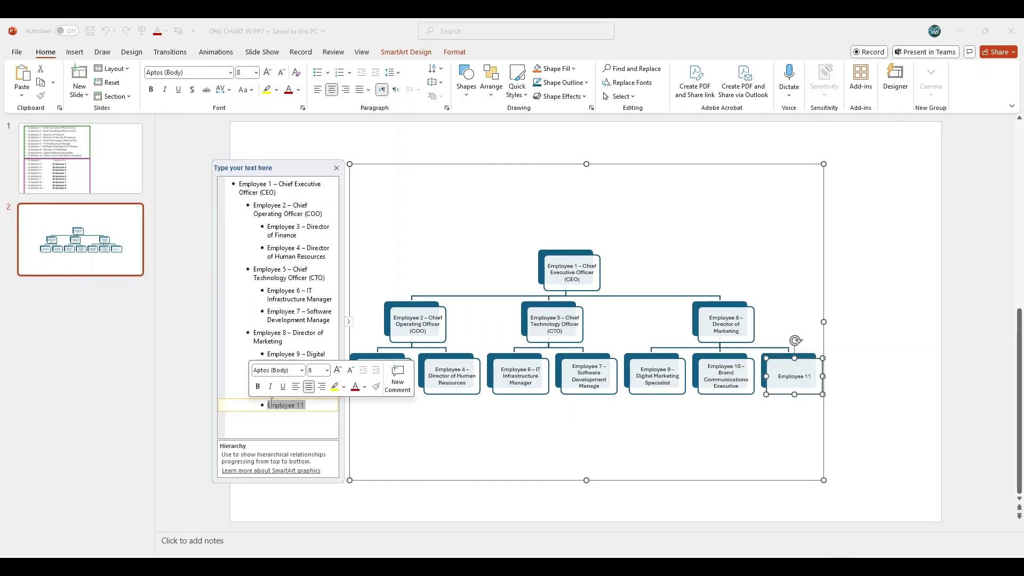
{"action": "right_click", "coordinate": [277, 404]}
{"action": "left_click", "coordinate": [305, 410]}
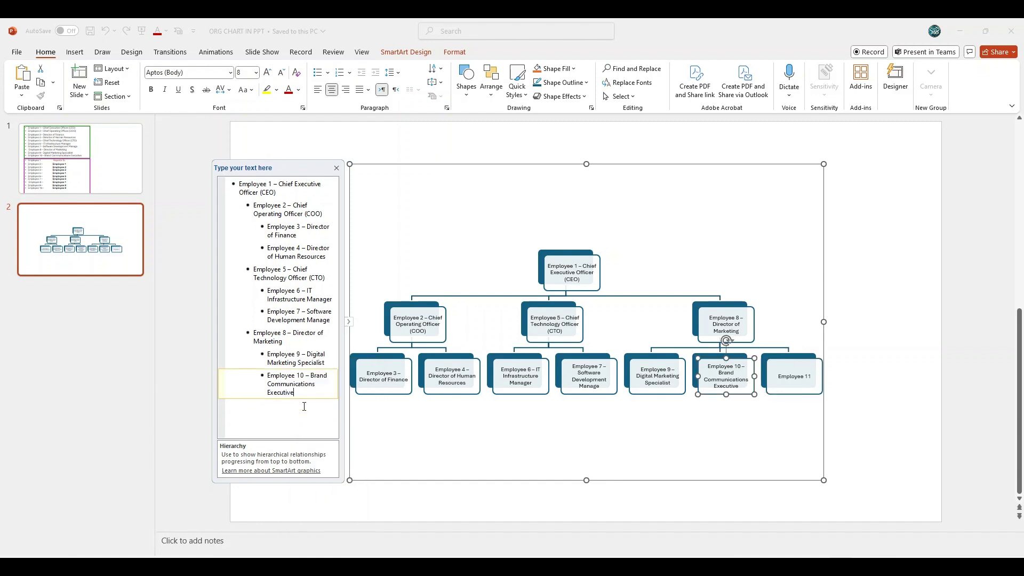
{"action": "left_click", "coordinate": [285, 262]}
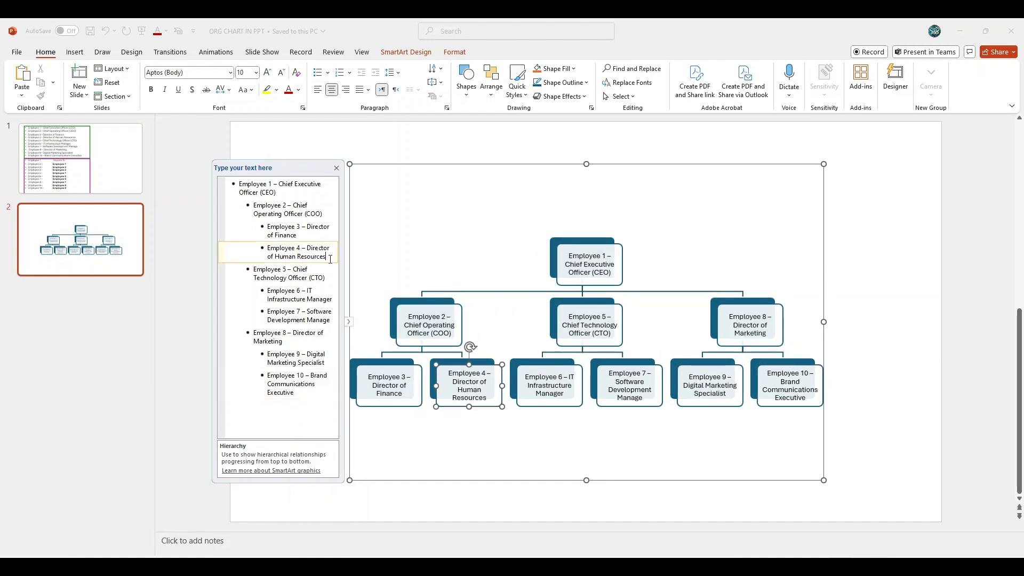
{"action": "key", "text": "Return"}
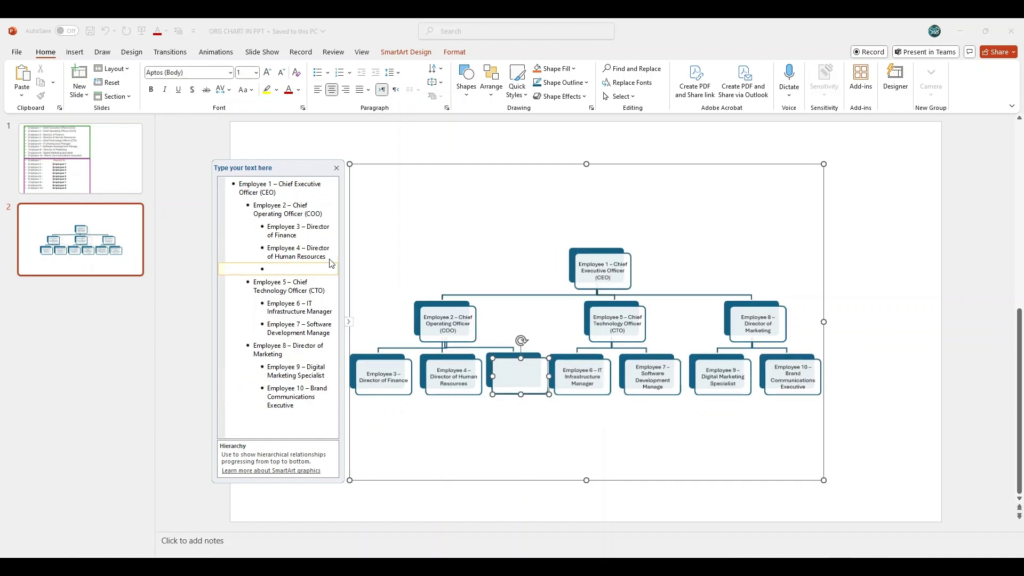
{"action": "key", "text": "ctrl+v"}
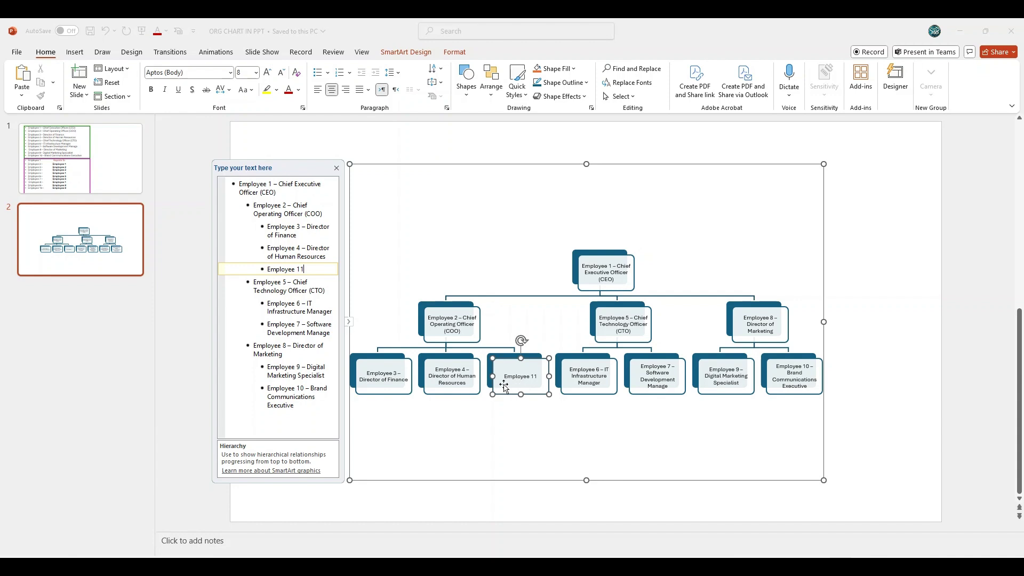
{"action": "left_click", "coordinate": [177, 343]}
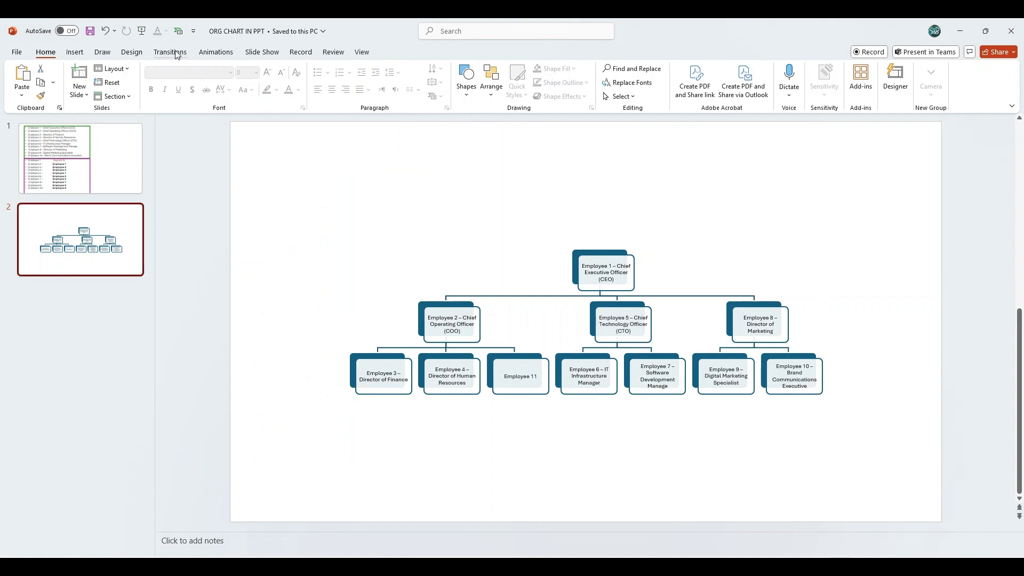
Apply the Ion Boardroom theme with the Paper colour palette
{"action": "left_click", "coordinate": [133, 54]}
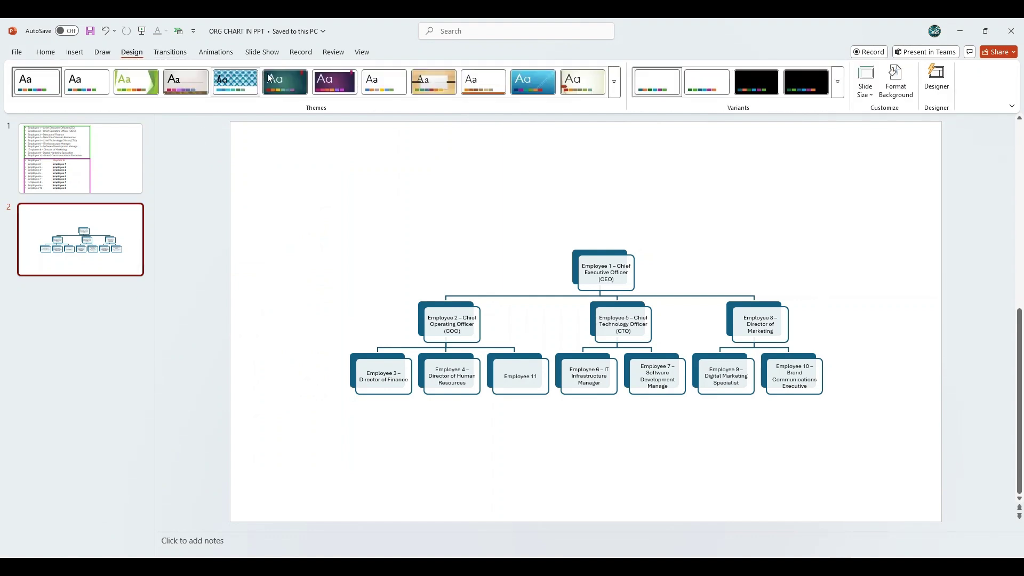
{"action": "left_click", "coordinate": [340, 89]}
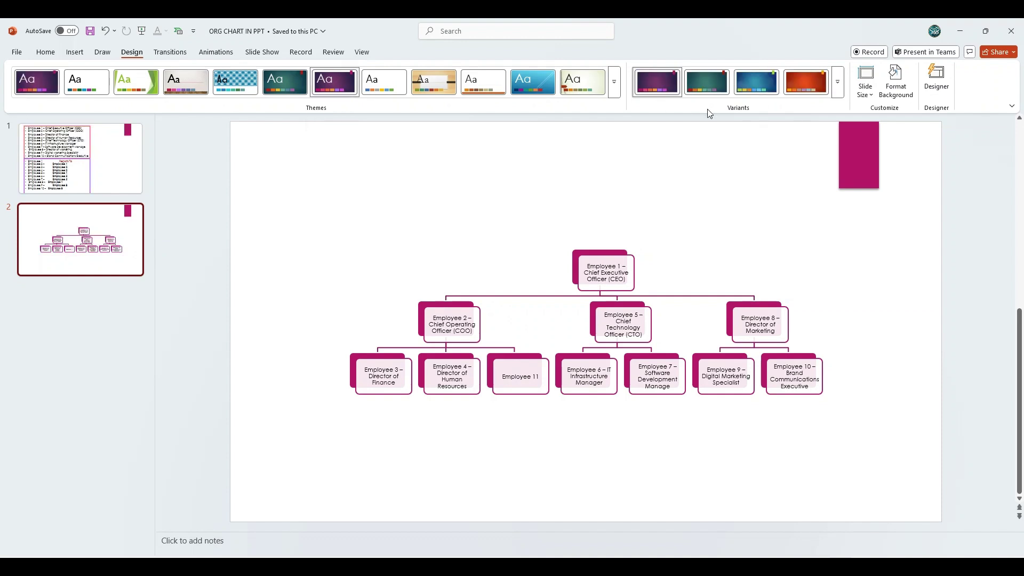
{"action": "left_click", "coordinate": [839, 91]}
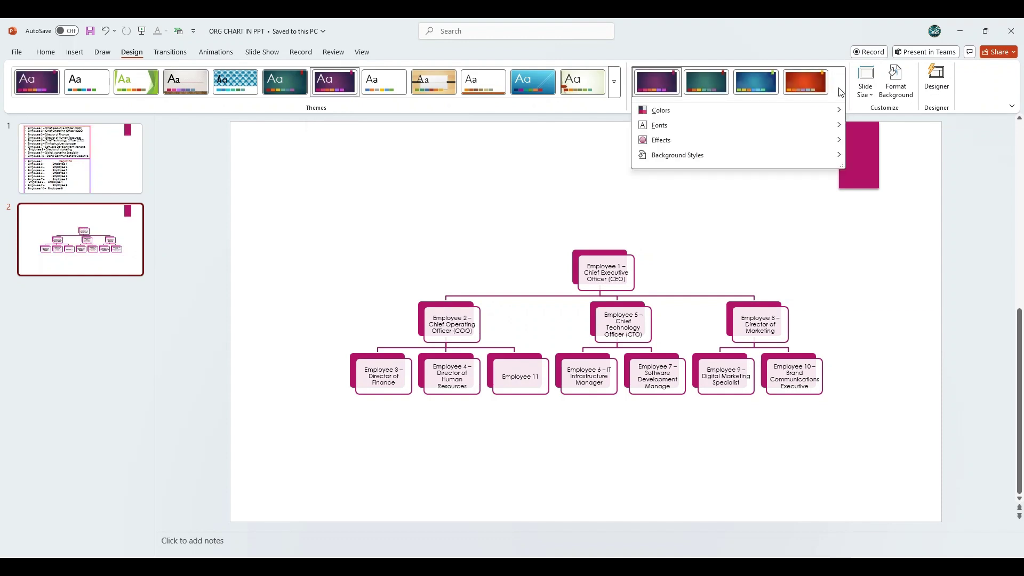
{"action": "mouse_move", "coordinate": [840, 110]}
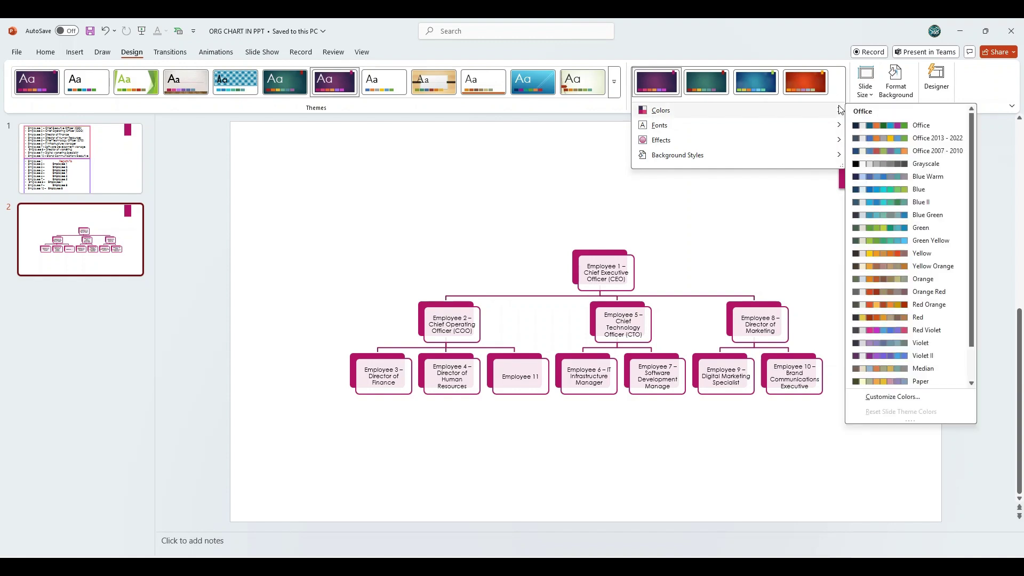
{"action": "scroll", "coordinate": [896, 175], "scroll_direction": "down", "scroll_amount": 1}
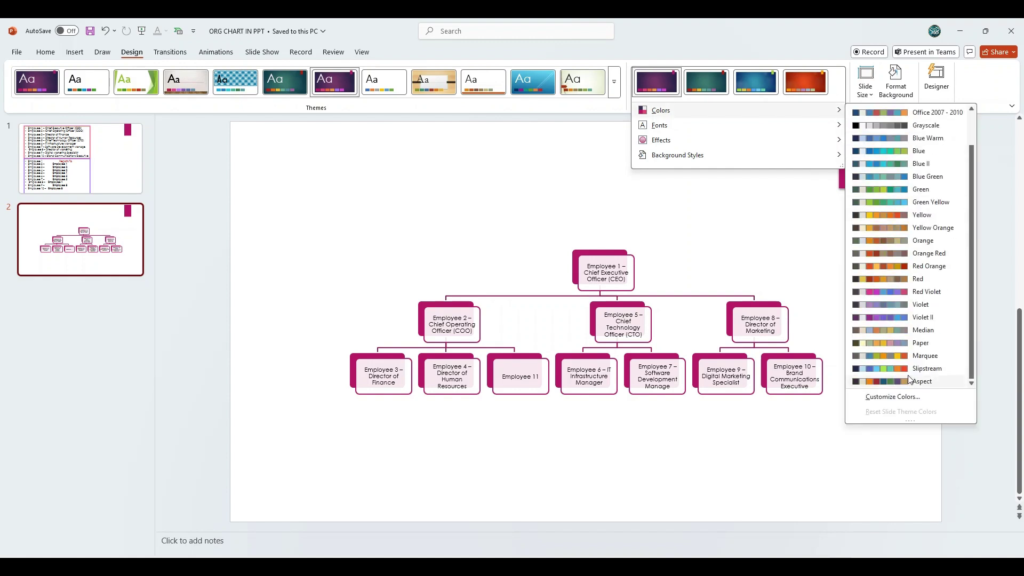
{"action": "left_click", "coordinate": [874, 344]}
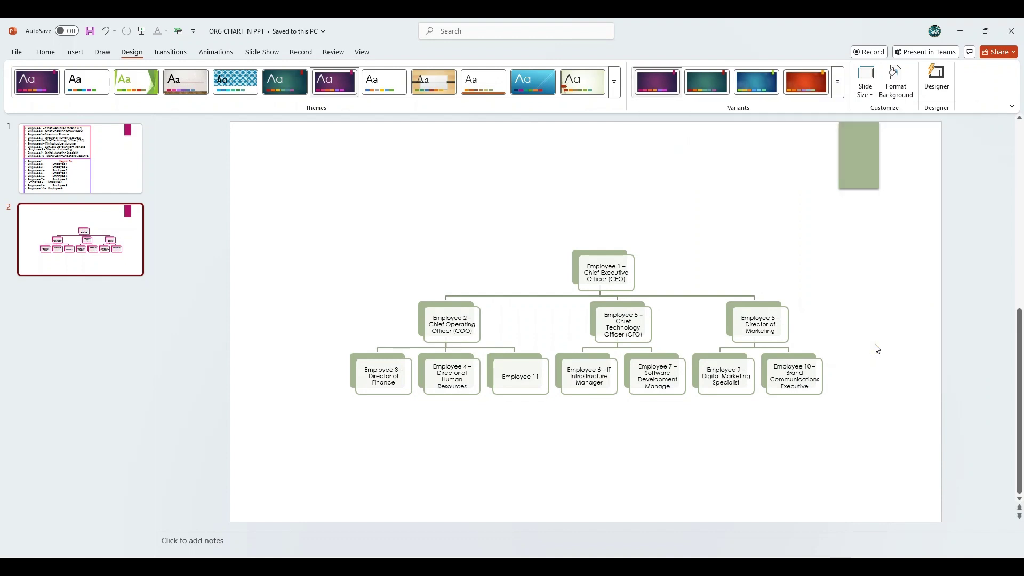
Switch the theme effects to Glossy
{"action": "left_click", "coordinate": [840, 91]}
{"action": "mouse_move", "coordinate": [836, 144]}
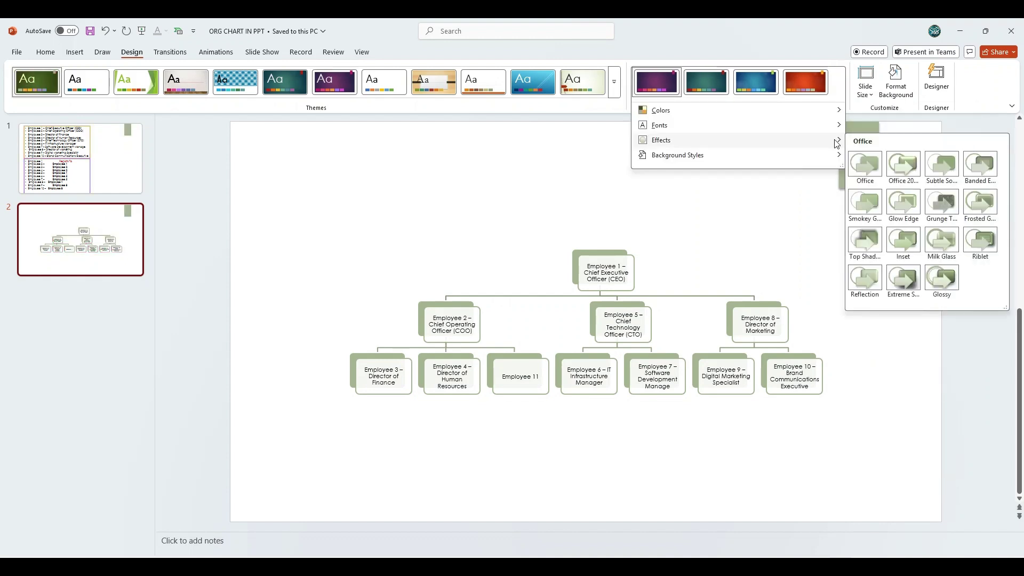
{"action": "left_click", "coordinate": [949, 281]}
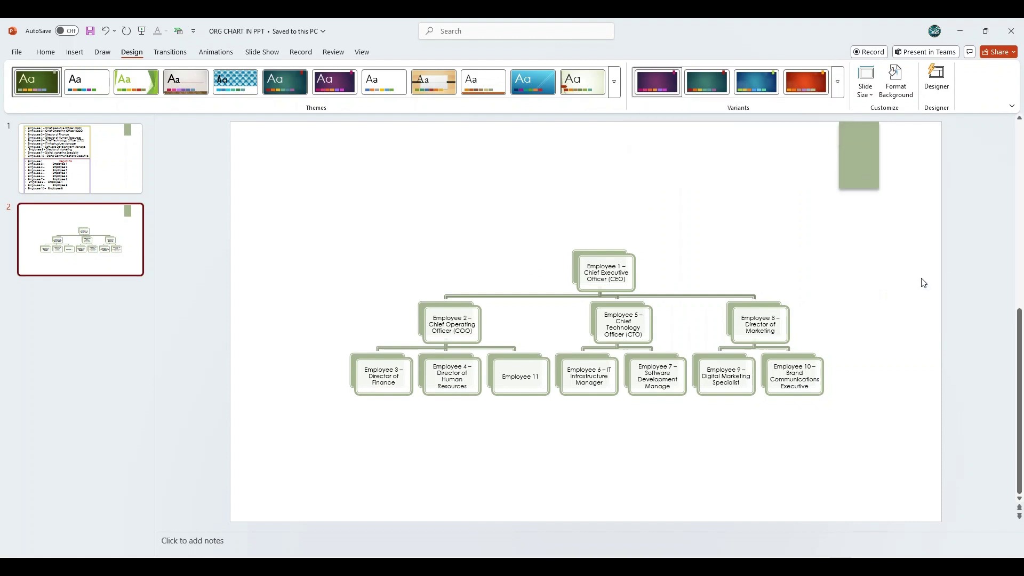
Add a centred 'Organizational Chart' title text box above the org chart
{"action": "left_click", "coordinate": [739, 270]}
{"action": "left_click", "coordinate": [74, 52]}
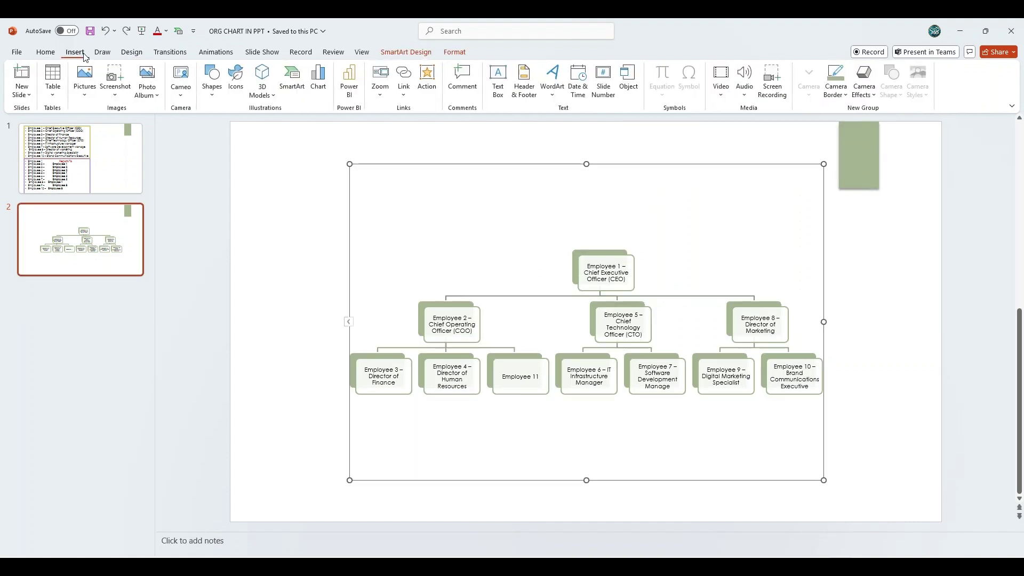
{"action": "left_click", "coordinate": [496, 73]}
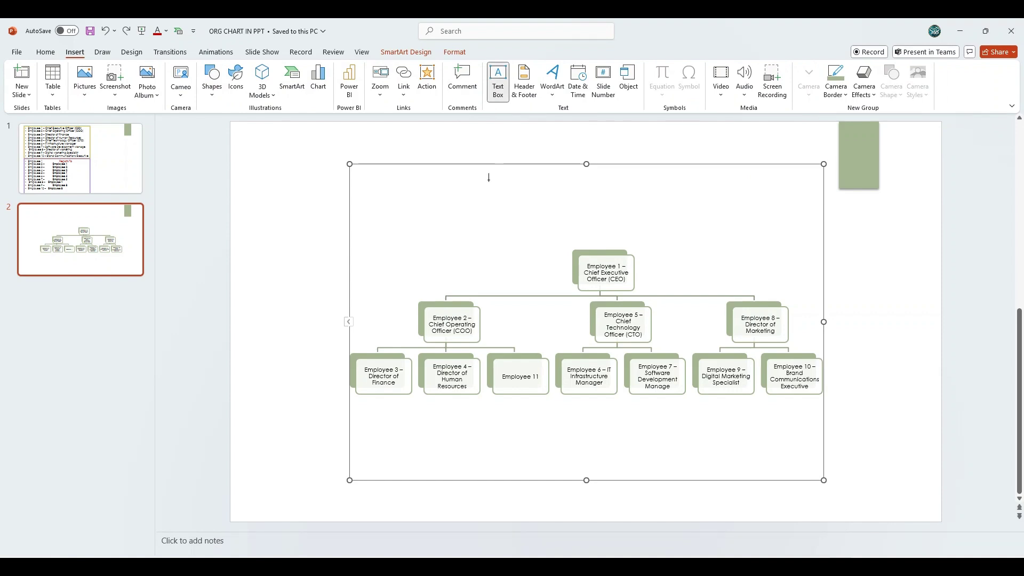
{"action": "left_click_drag", "start_coordinate": [436, 178], "coordinate": [696, 231]}
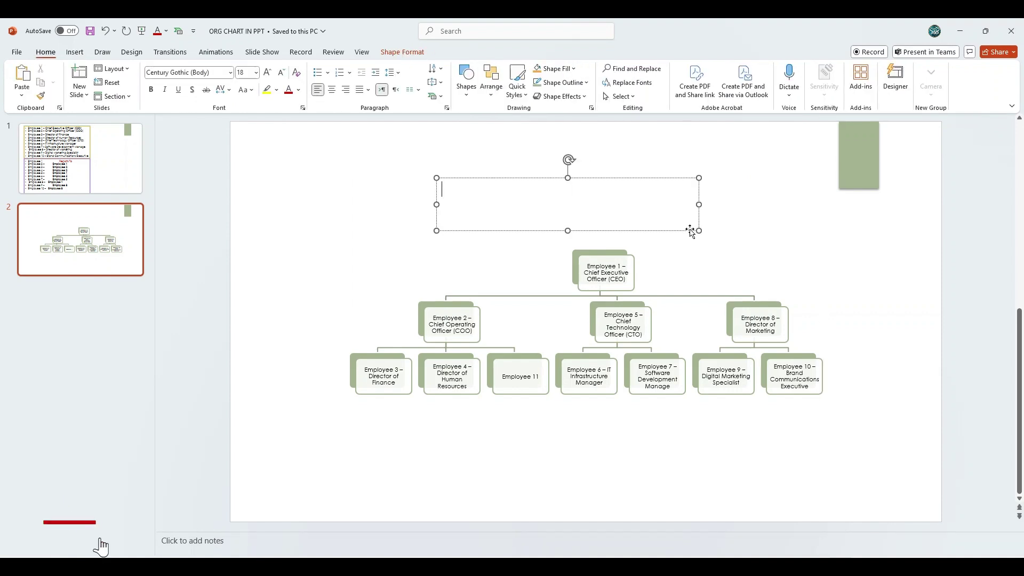
{"action": "key", "text": "ctrl+v"}
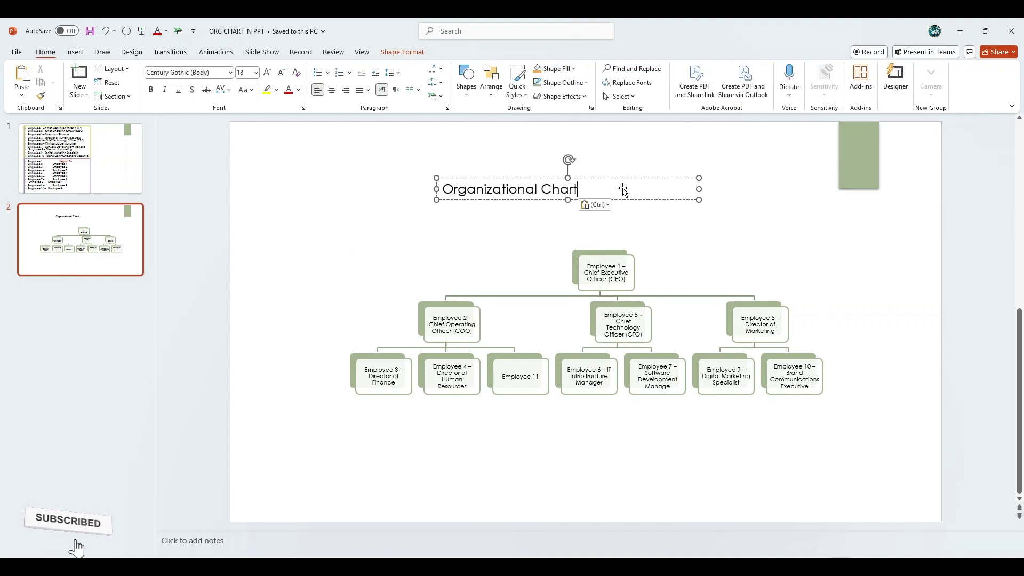
{"action": "left_click", "coordinate": [590, 178]}
{"action": "key", "text": "ctrl+e"}
Apply the green-banner Designer idea to slide 2 and enlarge the org chart beneath it
{"action": "left_click", "coordinate": [780, 210]}
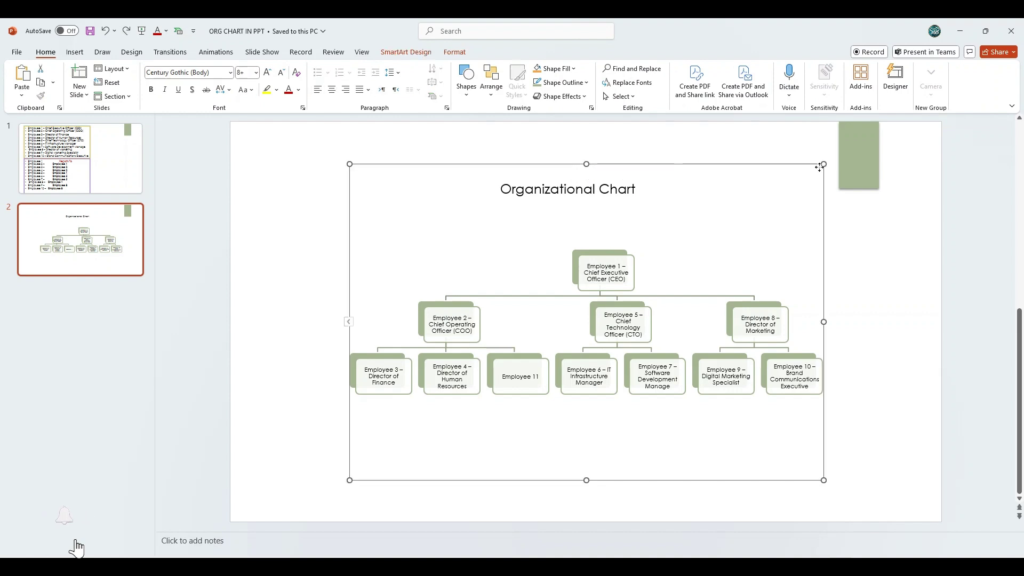
{"action": "left_click", "coordinate": [896, 79]}
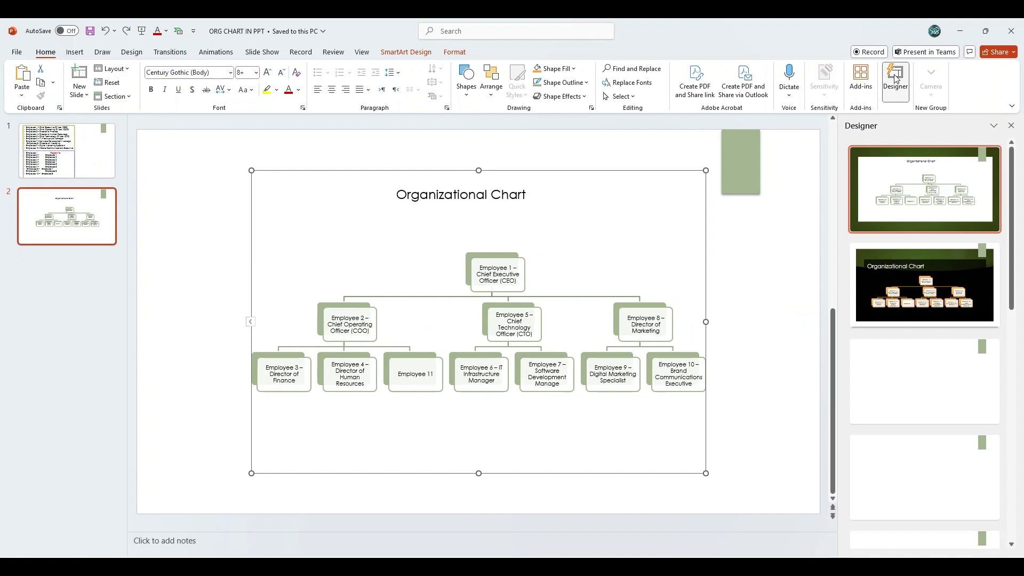
{"action": "scroll", "coordinate": [924, 350], "scroll_direction": "down", "scroll_amount": 5}
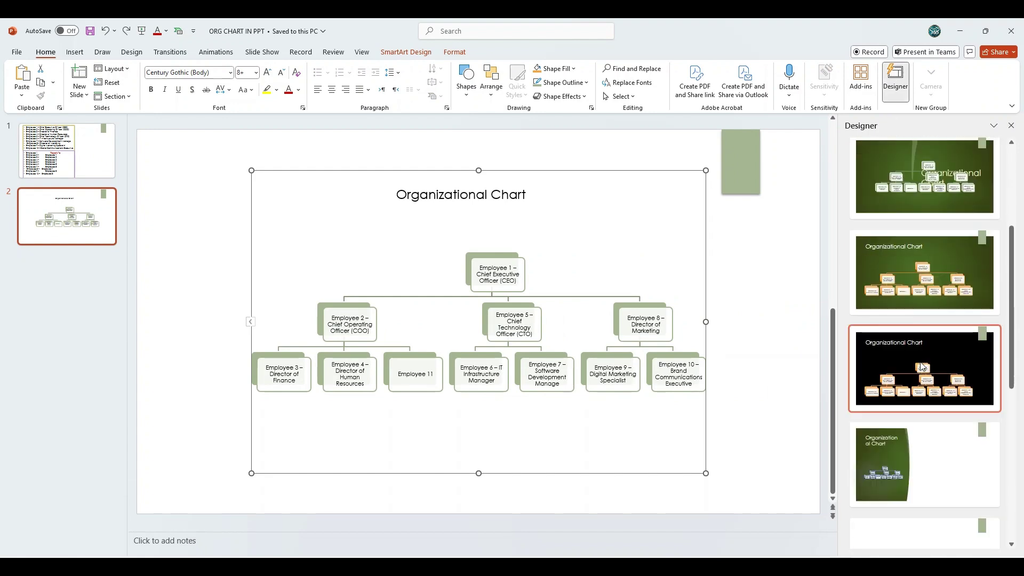
{"action": "scroll", "coordinate": [925, 376], "scroll_direction": "down", "scroll_amount": 2}
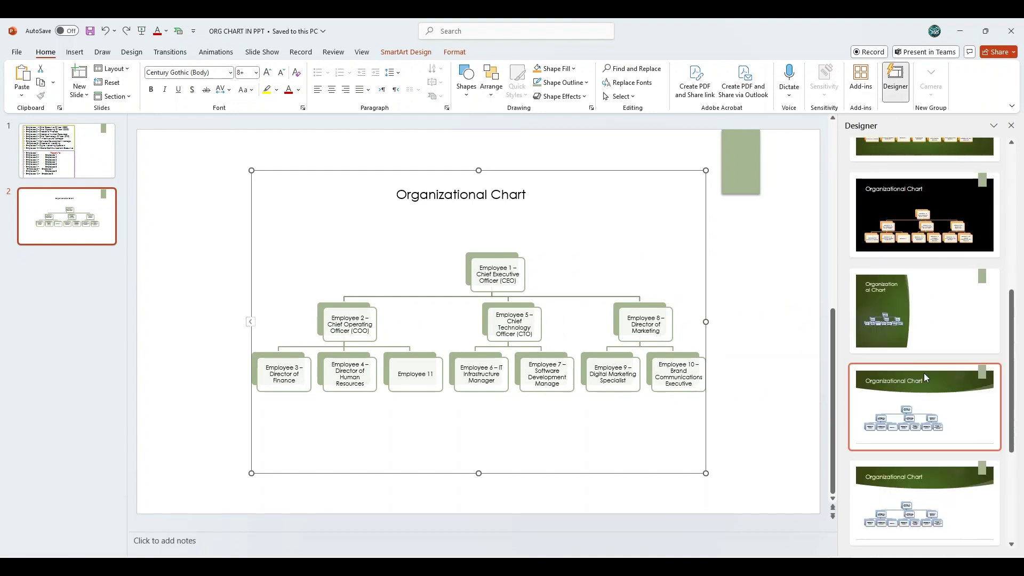
{"action": "left_click", "coordinate": [900, 388]}
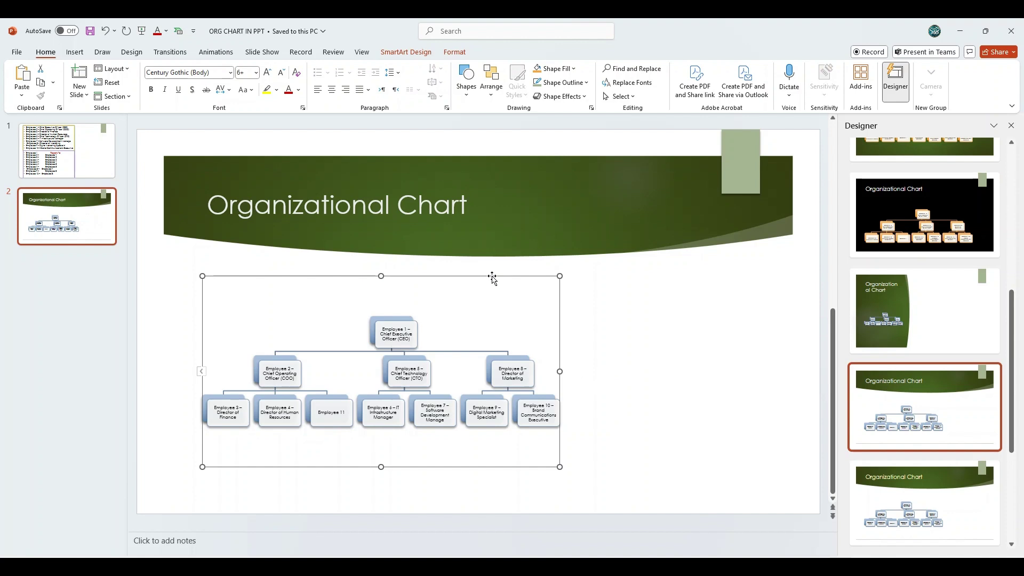
{"action": "left_click_drag", "start_coordinate": [492, 278], "coordinate": [721, 329]}
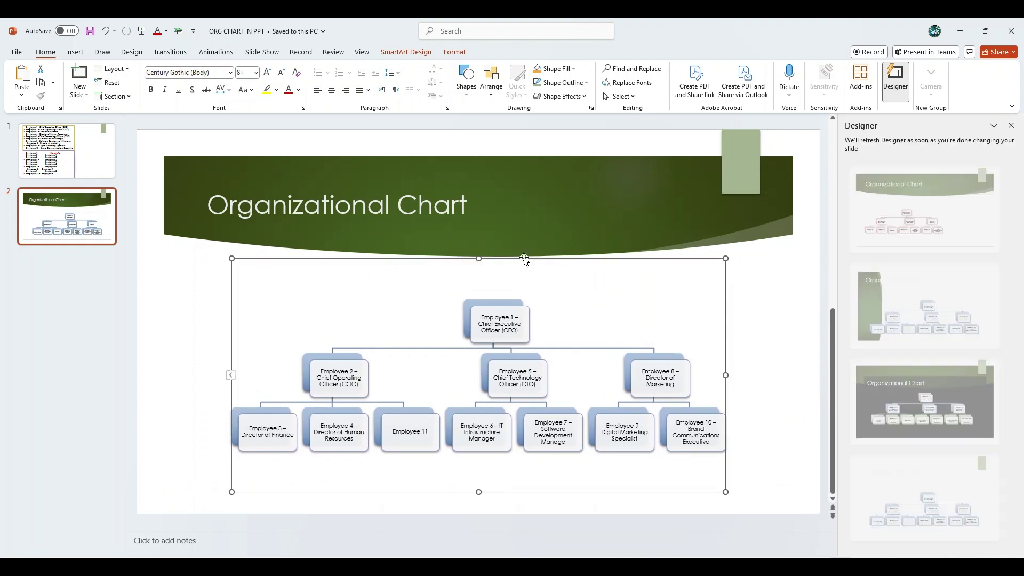
Recolour the org chart with Colorful Range Accent 5 to 6
{"action": "left_click", "coordinate": [414, 53]}
{"action": "left_click", "coordinate": [418, 88]}
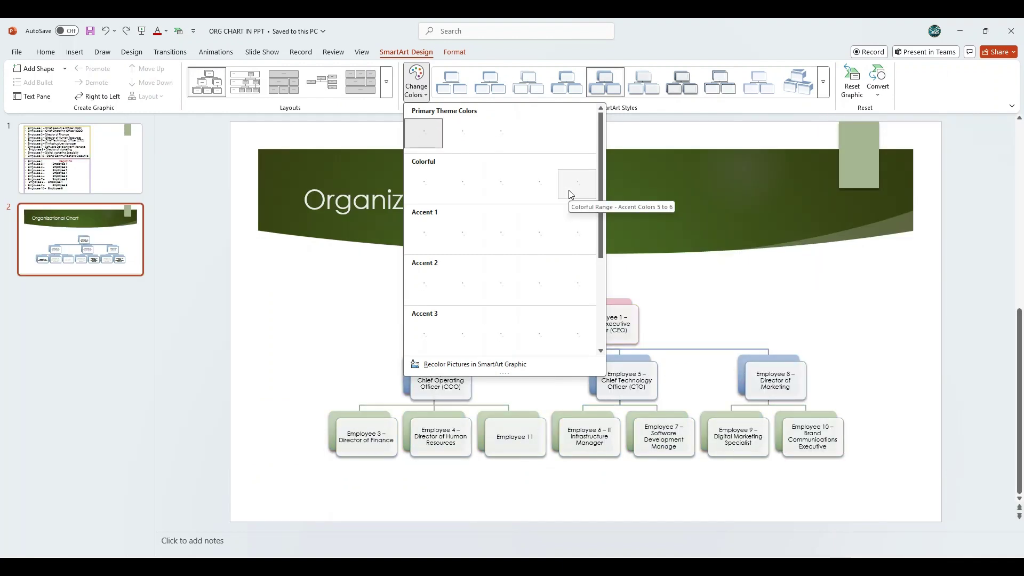
{"action": "left_click", "coordinate": [571, 194]}
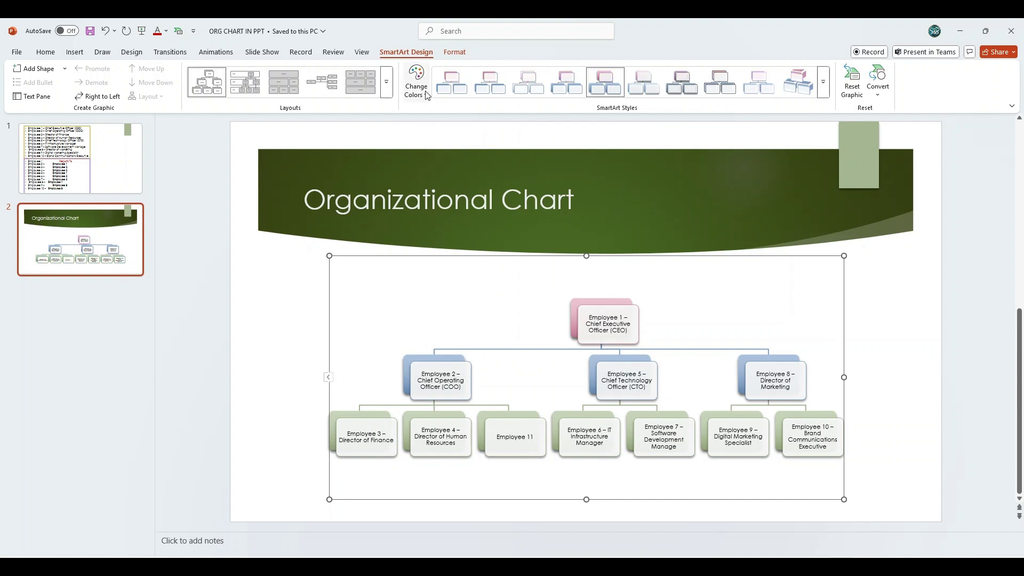
Give the org chart boxes a Round Convex bevel shape effect
{"action": "left_click", "coordinate": [458, 52]}
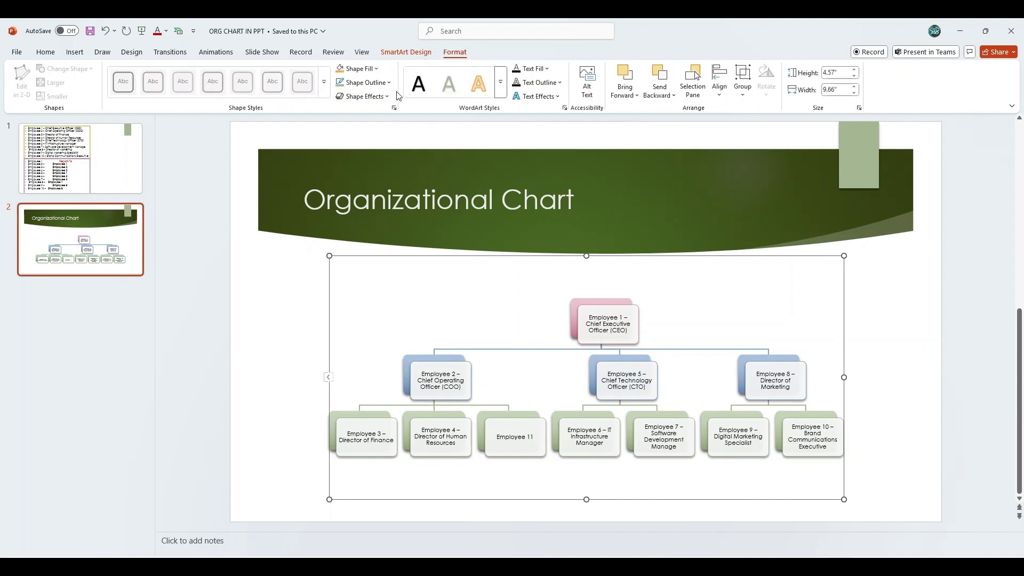
{"action": "left_click", "coordinate": [388, 96]}
{"action": "mouse_move", "coordinate": [392, 233]}
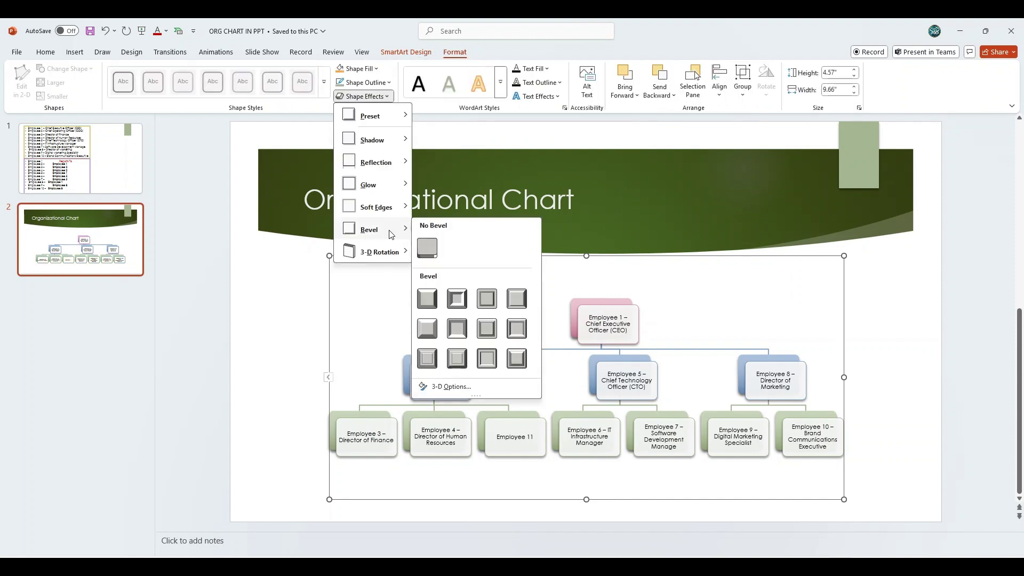
{"action": "left_click", "coordinate": [519, 361]}
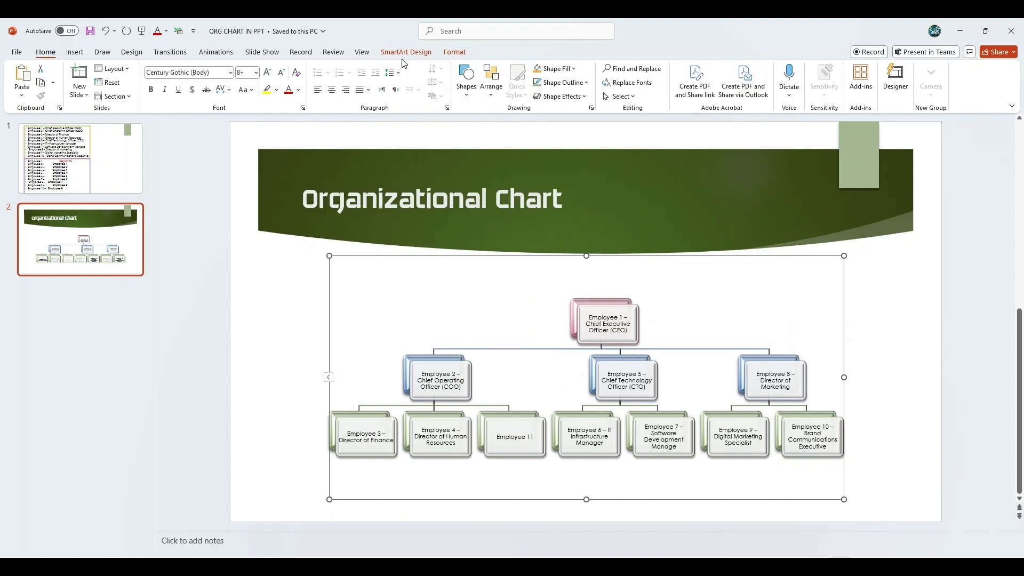
Expand the SmartArt Design Layouts gallery to show every org chart layout option
{"action": "left_click", "coordinate": [402, 54]}
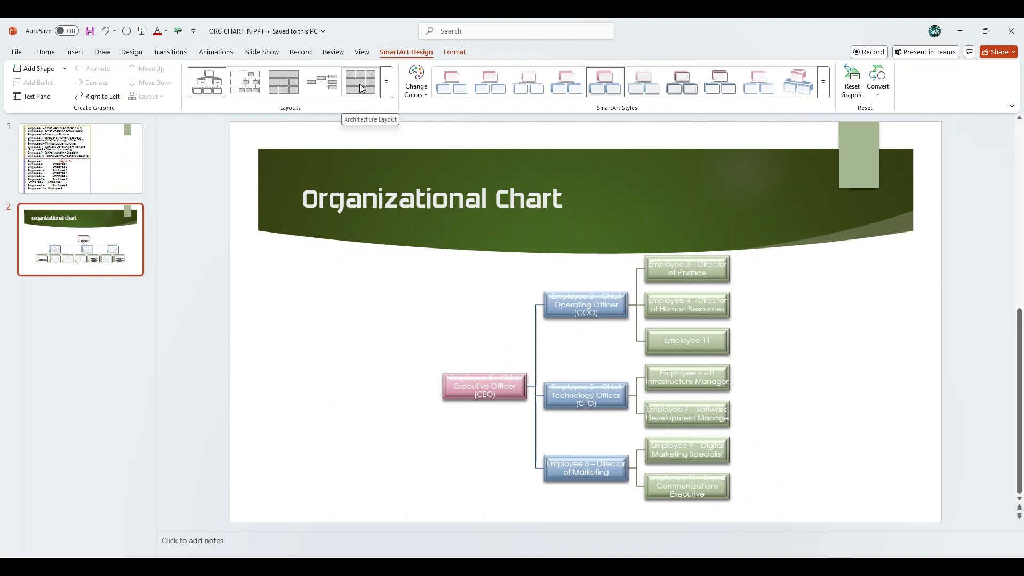
{"action": "left_click", "coordinate": [387, 82]}
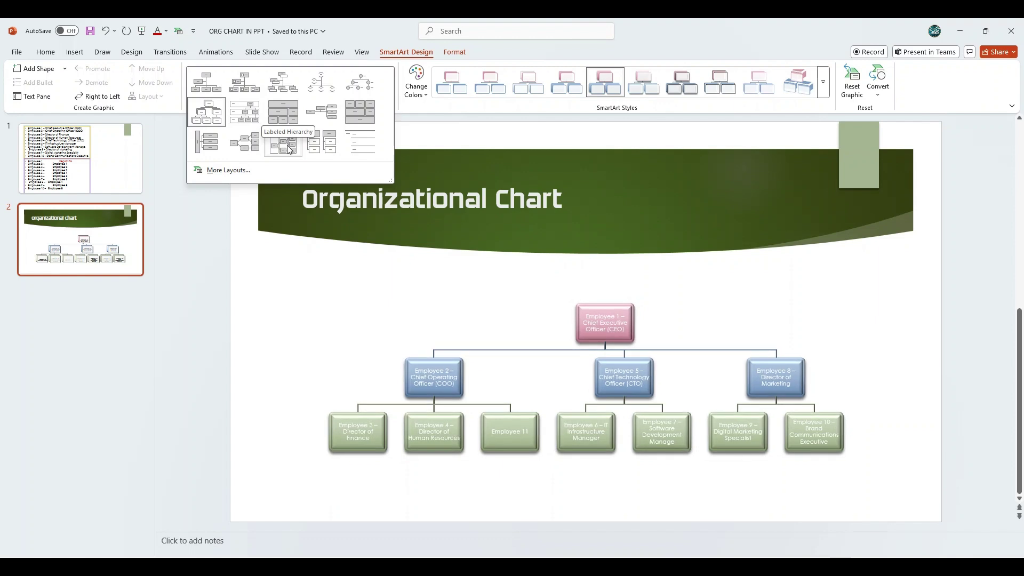